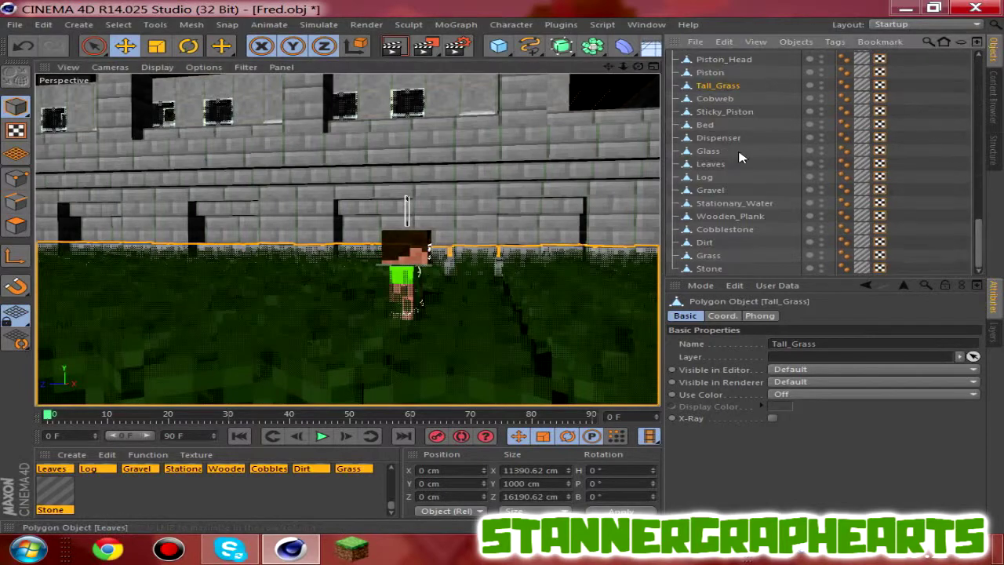
Step: Delete the Tall_Grass object from the imported map
key("Delete")
left_click_drag(341, 306, 394, 270, "alt")
Step: Turn the FMR 4.0 character rig to a heading of about -87° so it faces the camera
scroll(712, 85, "up", 10)
left_click(726, 59)
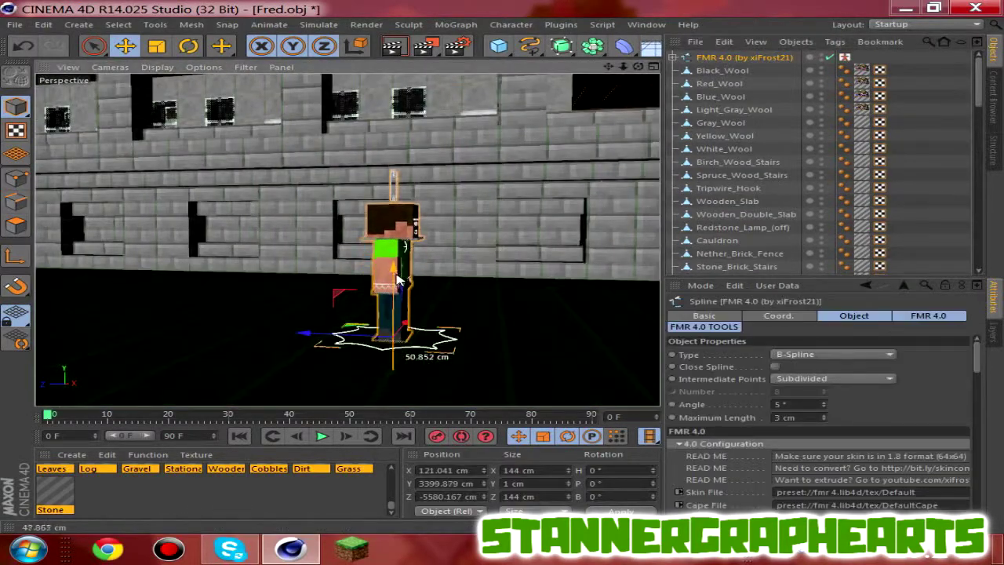
left_click(188, 45)
left_click_drag(396, 349, 313, 352)
scroll(291, 300, "up", 5)
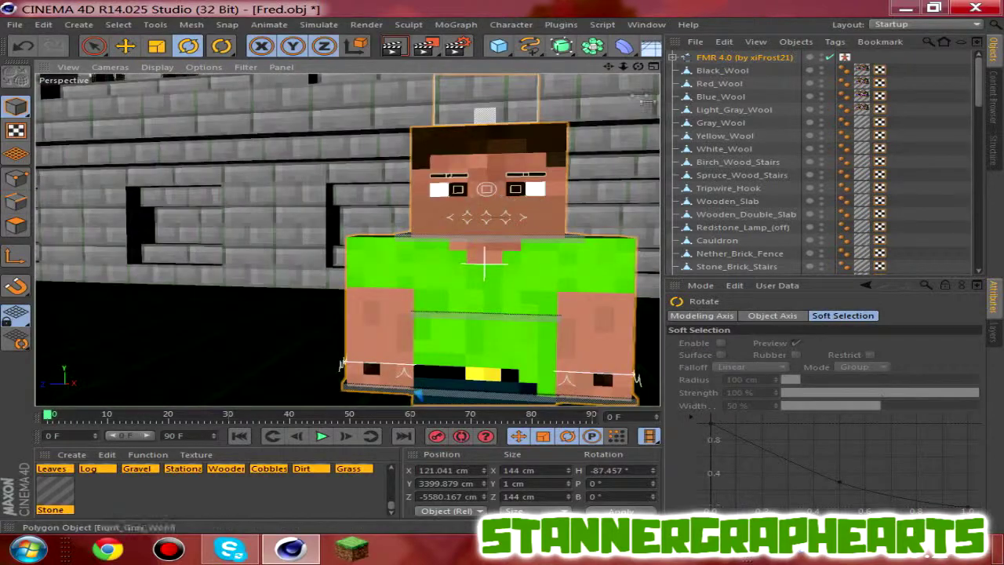
Step: Raise the Lip Sync Control above the character's head by about 2.6 cm
middle_click_drag(423, 206, 347, 239, "alt")
left_click(125, 46)
left_click(414, 141)
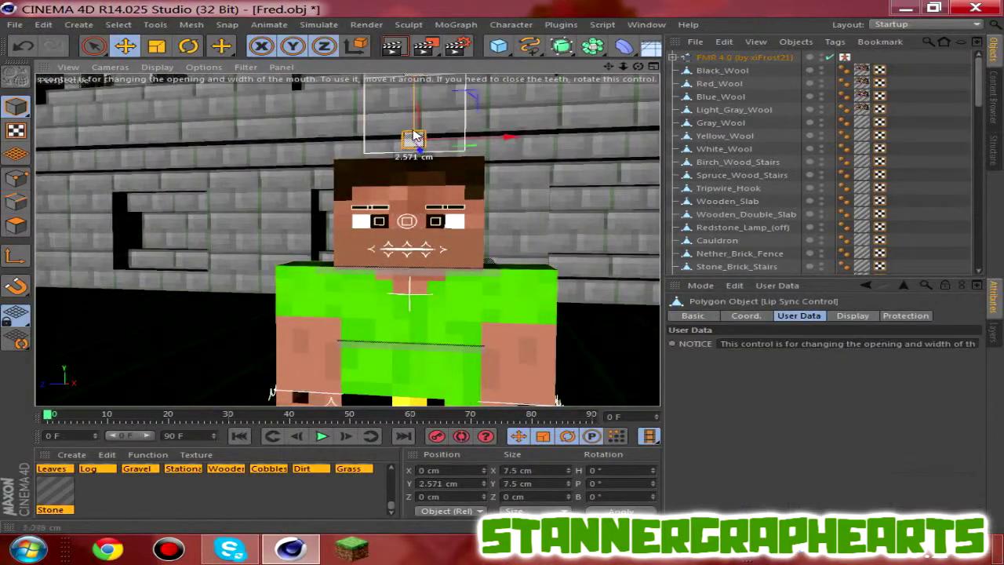
Step: Shape the open mouth with its top and bottom controls, lowering the bottom control by about 0.93 cm
scroll(415, 263, "up", 7)
left_click(380, 262)
left_click_drag(400, 258, 401, 247)
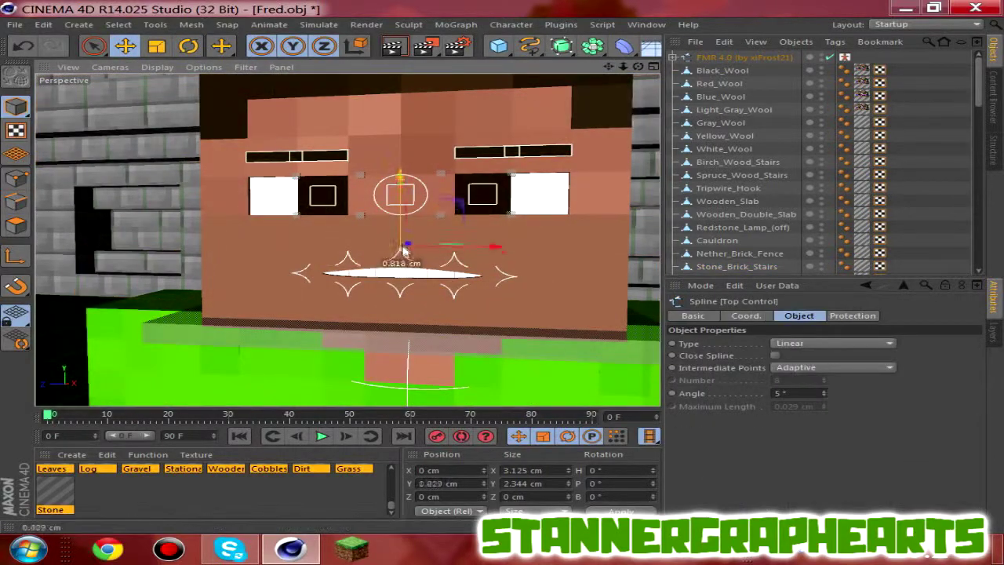
left_click(404, 302)
left_click(401, 294)
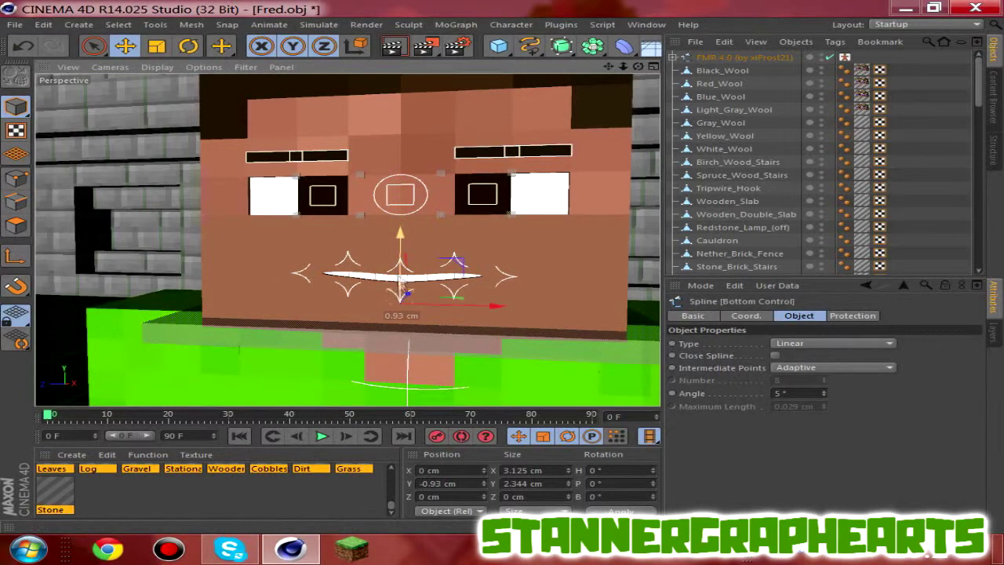
left_click(401, 267)
left_click(400, 259)
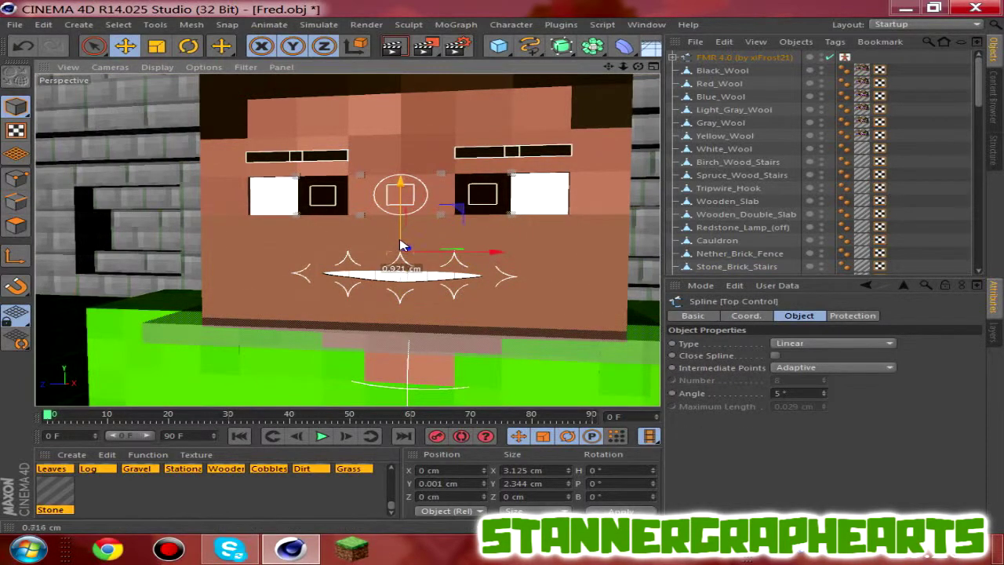
Step: Load FredGaming.png as the FMR 4.0 rig's skin file
scroll(463, 258, "down", 8)
left_click(745, 59)
left_click(947, 468)
left_click(80, 126)
double_click(193, 227)
double_click(444, 228)
Step: Change the pupil colour to a dark brown in the rig's face colour settings
left_click_drag(807, 369, 919, 229)
left_click(892, 436)
left_click(882, 437)
left_click(842, 497)
left_click(891, 448)
left_click(841, 494)
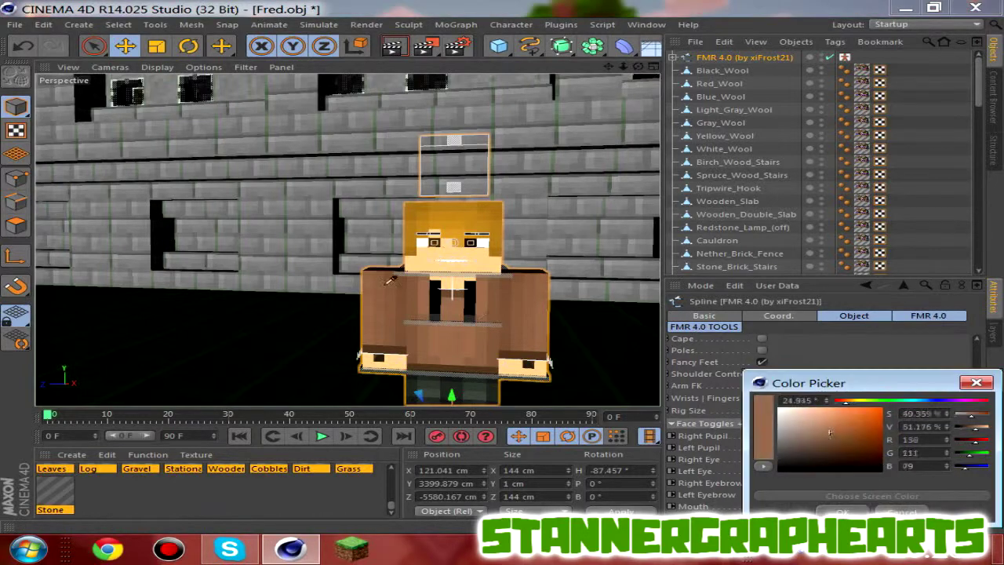
left_click(828, 502)
left_click(834, 497)
left_click_drag(872, 448, 886, 456)
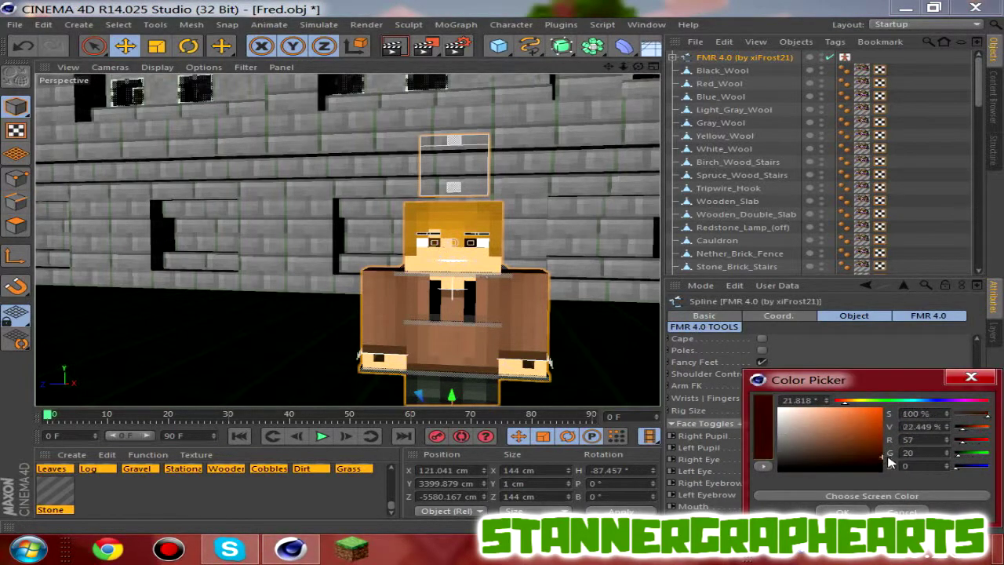
left_click(848, 509)
Step: Match the two pupils by sampling the brown of the right pupil's swatch from the screen
left_click(896, 437)
left_click(876, 500)
left_click(889, 449)
left_click_drag(865, 378, 274, 343)
left_click(323, 487)
left_click(891, 436)
left_click(252, 501)
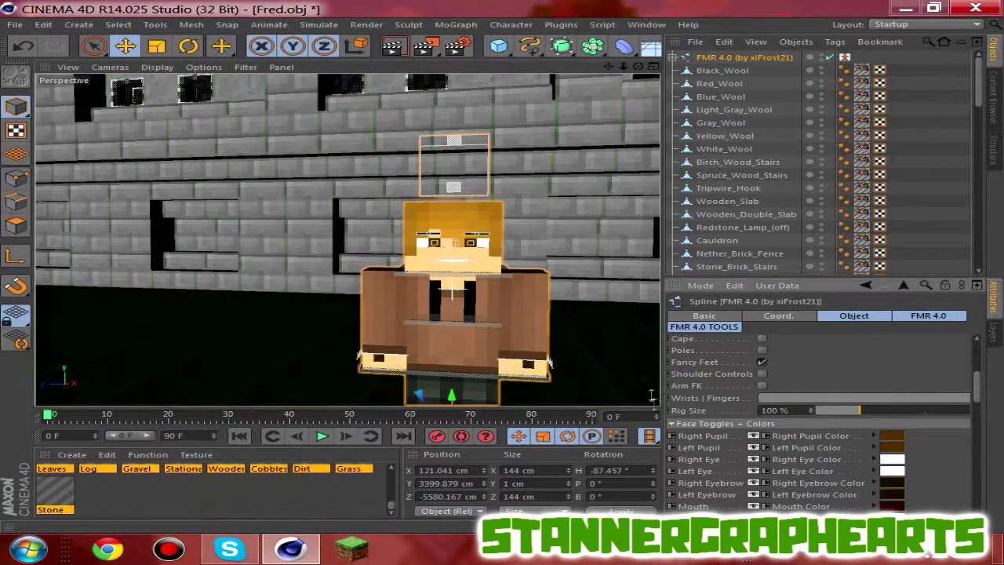
Step: Turn on the skin's Hat Layer, leaving Body Second Layer off
scroll(845, 360, "down", 5)
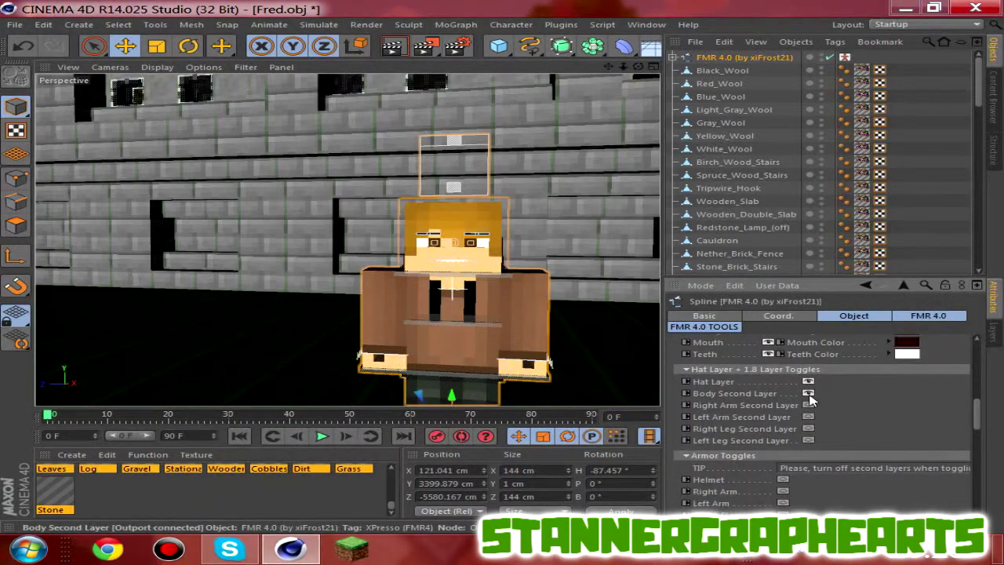
scroll(847, 400, "up", 5)
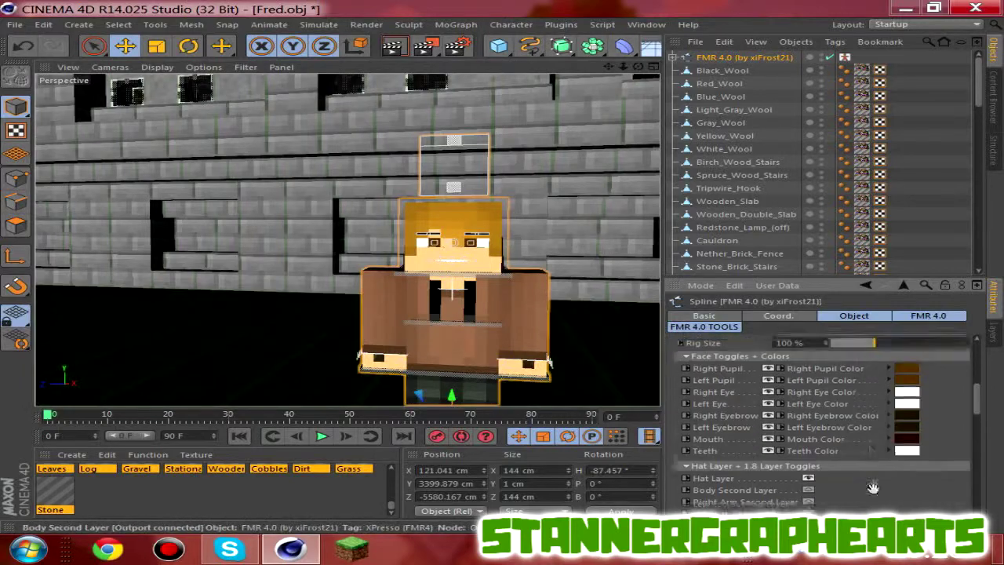
Step: Rotate the whole character rig to a heading of about -110°
left_click_drag(638, 66, 561, 66)
left_click_drag(609, 66, 490, 66)
left_click_drag(639, 69, 659, 68)
left_click(188, 45)
left_click_drag(313, 369, 291, 370)
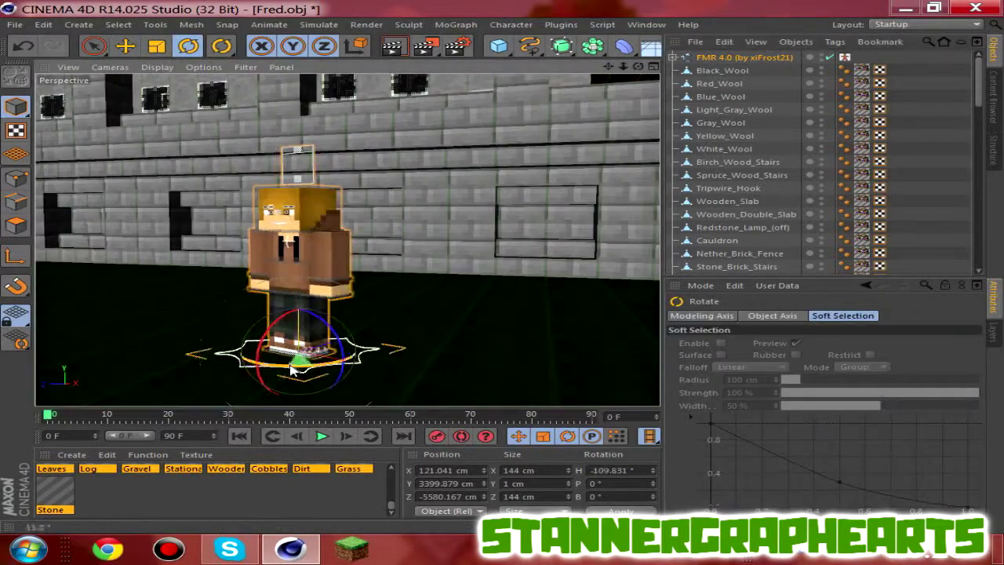
Step: Pose the character by moving the Right Foot Goal, leaning the torso and rotating the Neck to about 33° heading
left_click(315, 231)
key("e")
left_click(312, 349)
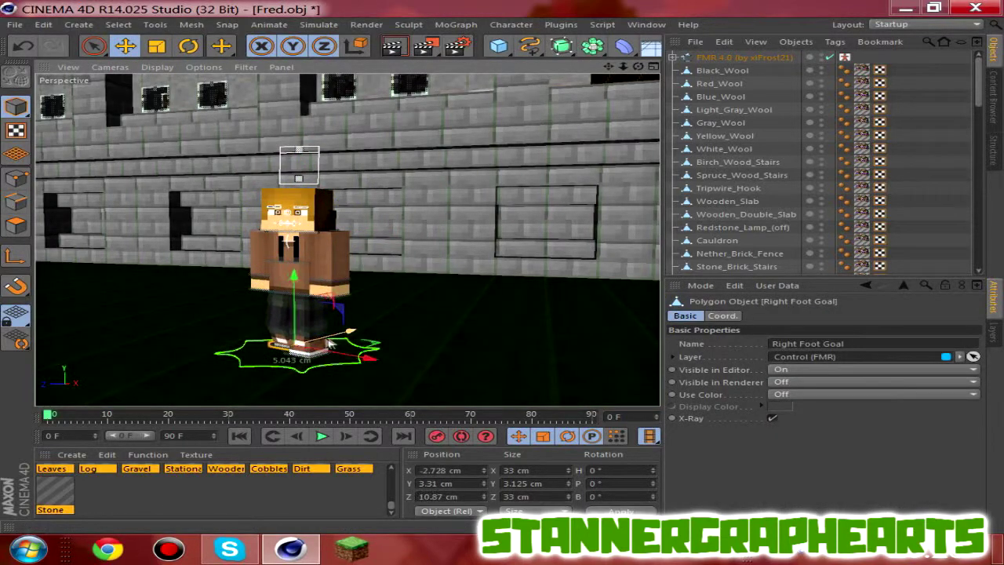
key("r")
left_click(284, 262)
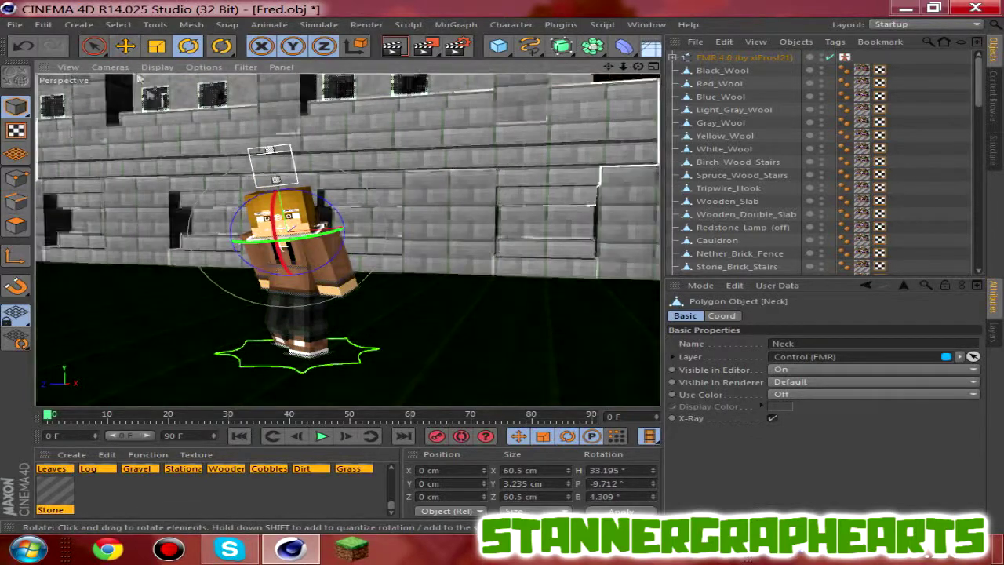
Step: Bend the character's right arm by repositioning its hand control in front of the waist and rotating it
key("e")
left_click(296, 281)
left_click_drag(296, 281, 336, 300)
left_click(223, 301)
left_click(228, 290)
left_click(188, 45)
left_click_drag(244, 309, 265, 316)
Step: Equip the right hand with sword 3 at 92 % scale and tilt the sword slightly, about -7.7° in heading
left_click(779, 58)
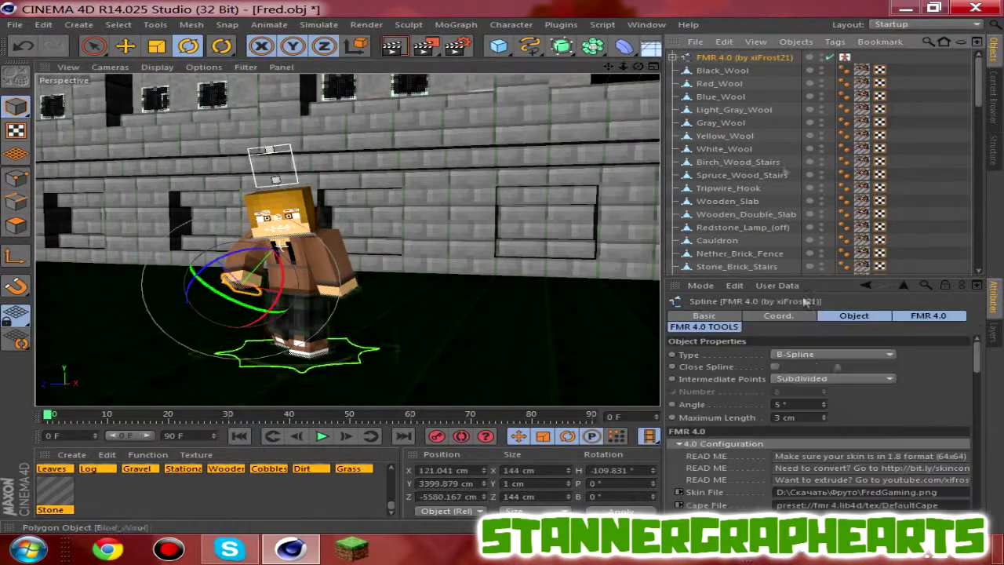
left_click(706, 326)
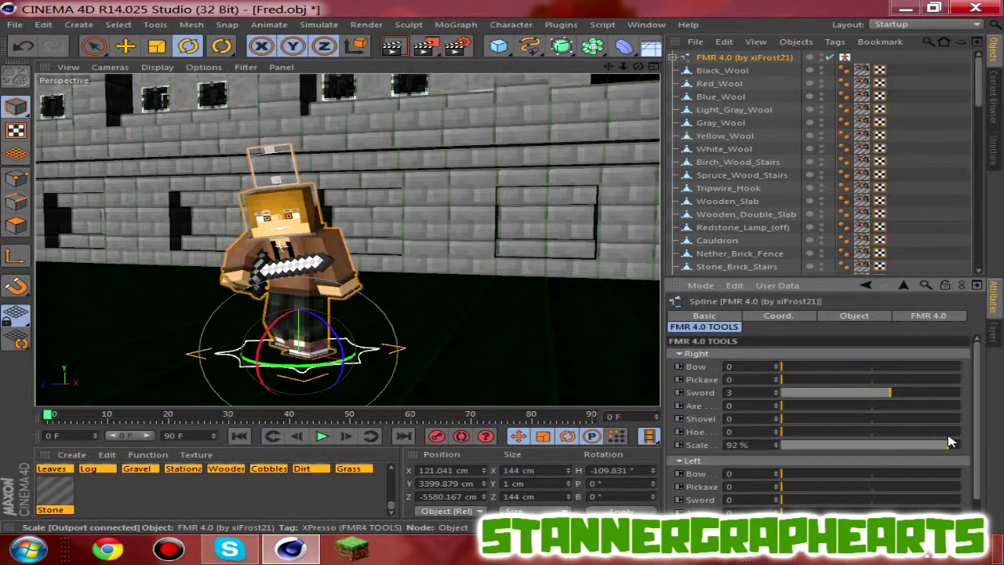
scroll(313, 271, "up", 2)
left_click(324, 265)
key("e")
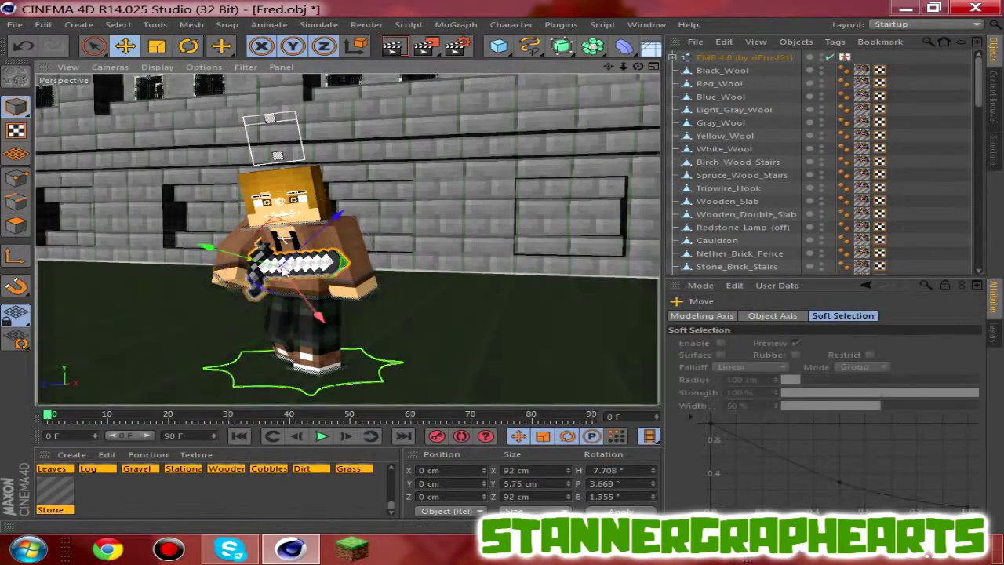
Step: Reposition the feet and rotate the Neck to about 42.6° heading, -13.5° pitch and 7.9° bank
left_click(355, 365)
left_click_drag(314, 383, 303, 364)
key("r")
left_click(304, 225)
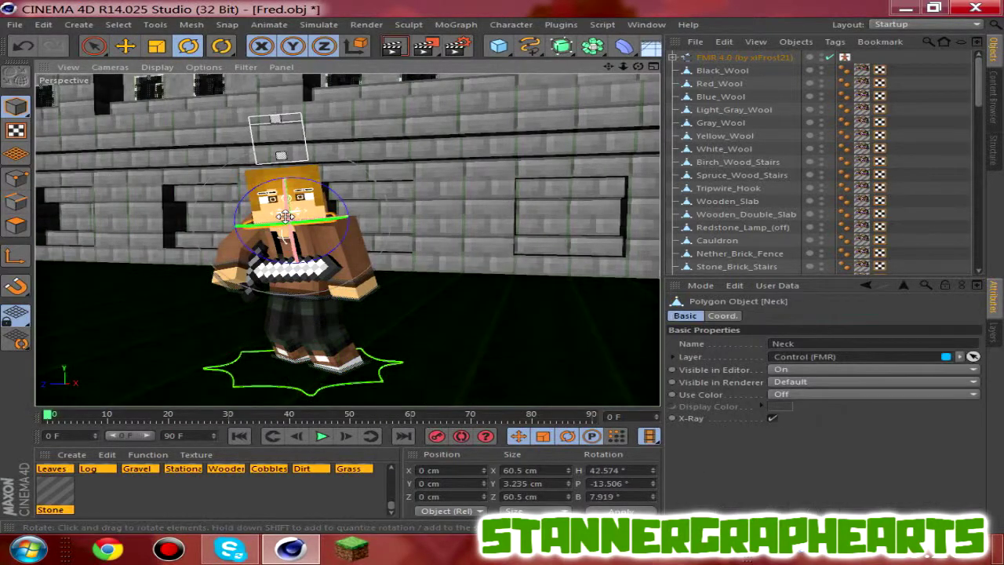
Step: Move the Left Hand Goal in front of the body to about X 26.8, Y 20, Z -32 cm
left_click(125, 47)
left_click(348, 296)
left_click_drag(349, 297, 372, 294)
left_click_drag(424, 261, 370, 296)
left_click_drag(297, 267, 288, 237)
left_click_drag(354, 287, 343, 304)
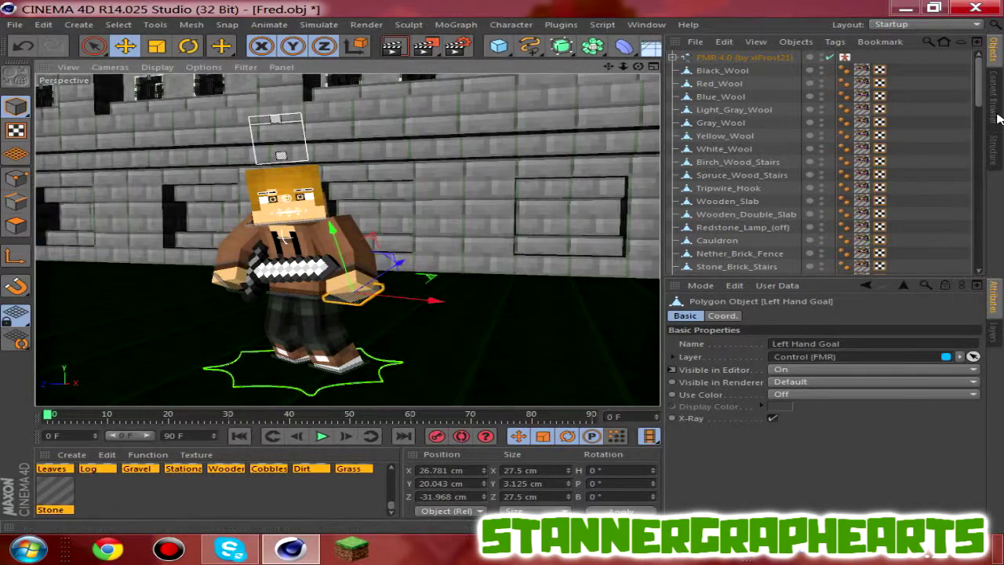
Step: Look through the content library's Characters, Blocks and tex folders for presets to add to the scene
left_click(995, 117)
double_click(921, 89)
double_click(747, 128)
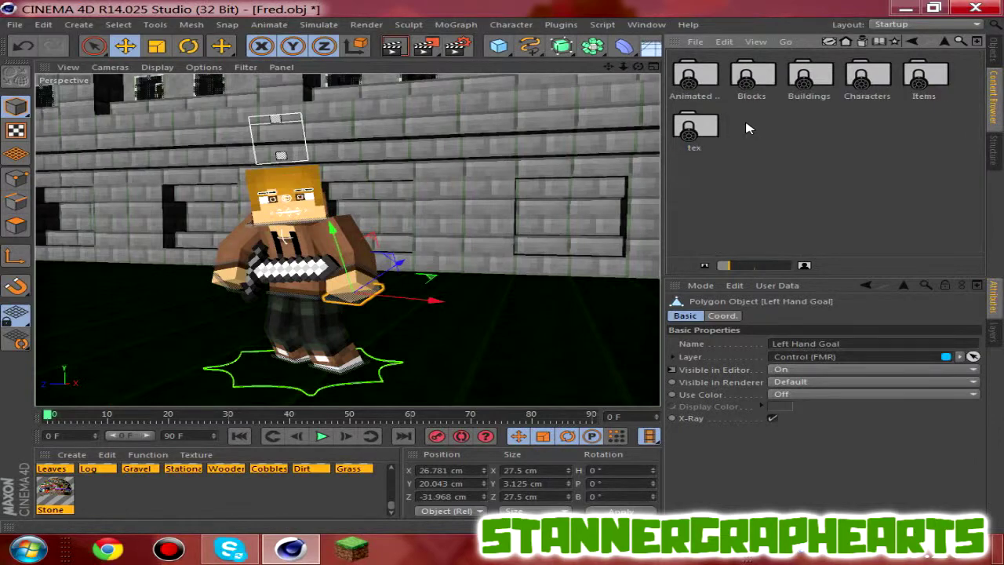
double_click(848, 88)
scroll(806, 205, "up", 1)
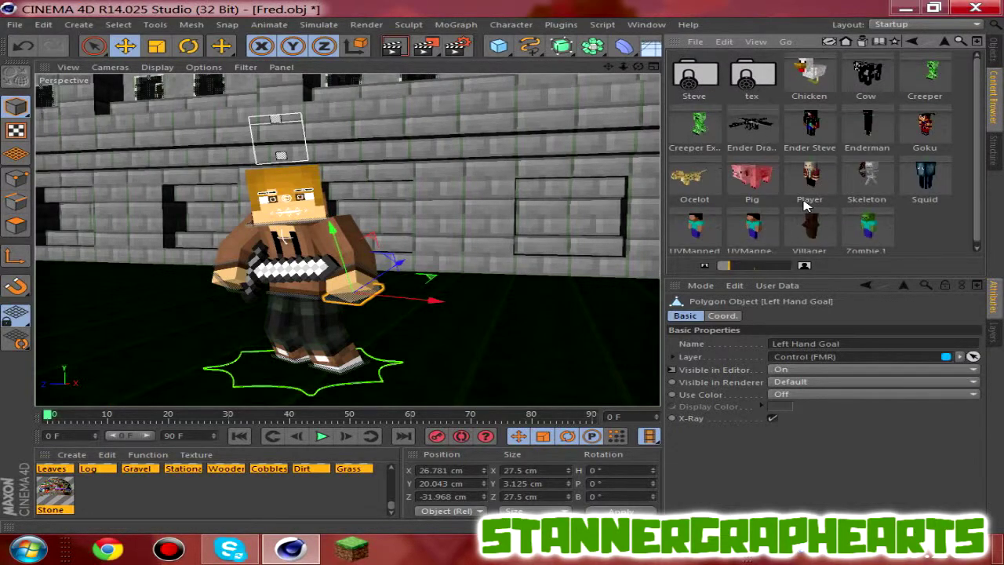
left_click(906, 40)
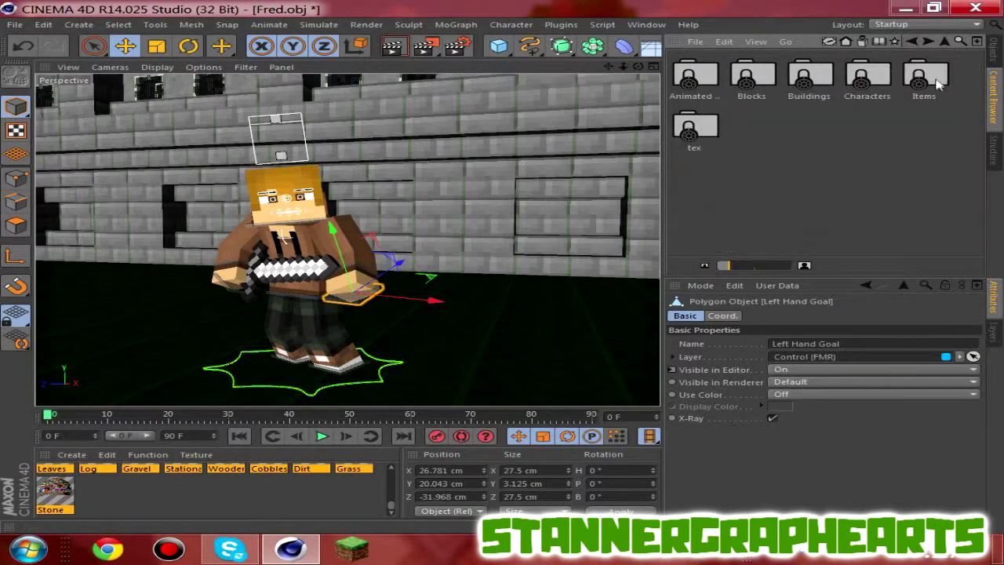
double_click(746, 86)
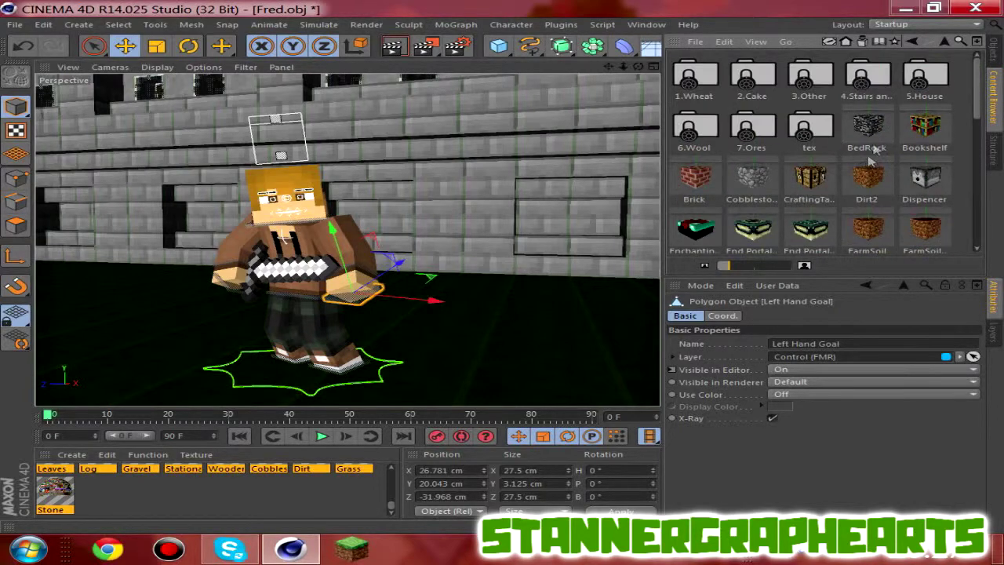
left_click(912, 44)
double_click(702, 116)
scroll(945, 195, "up", 5)
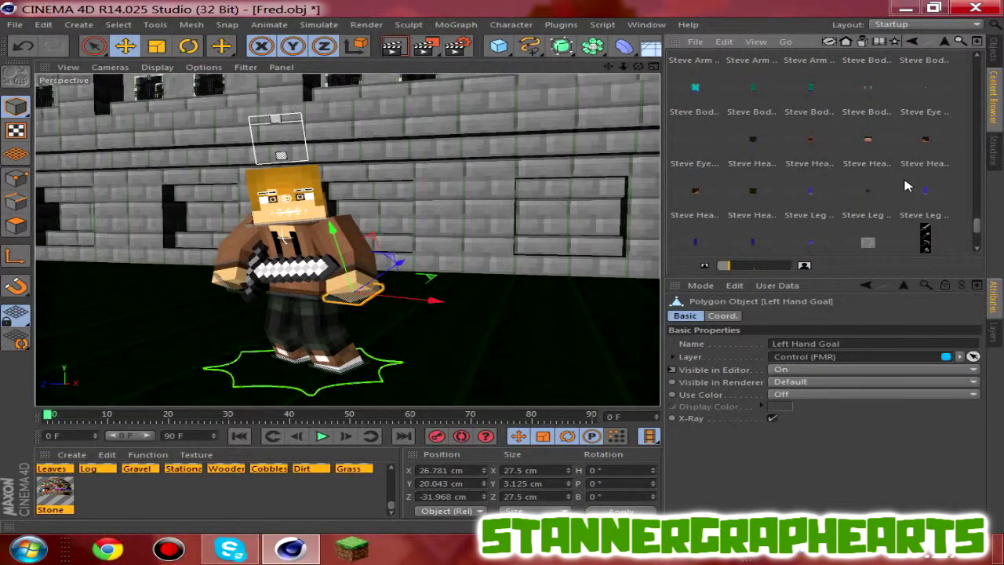
scroll(884, 229, "down", 5)
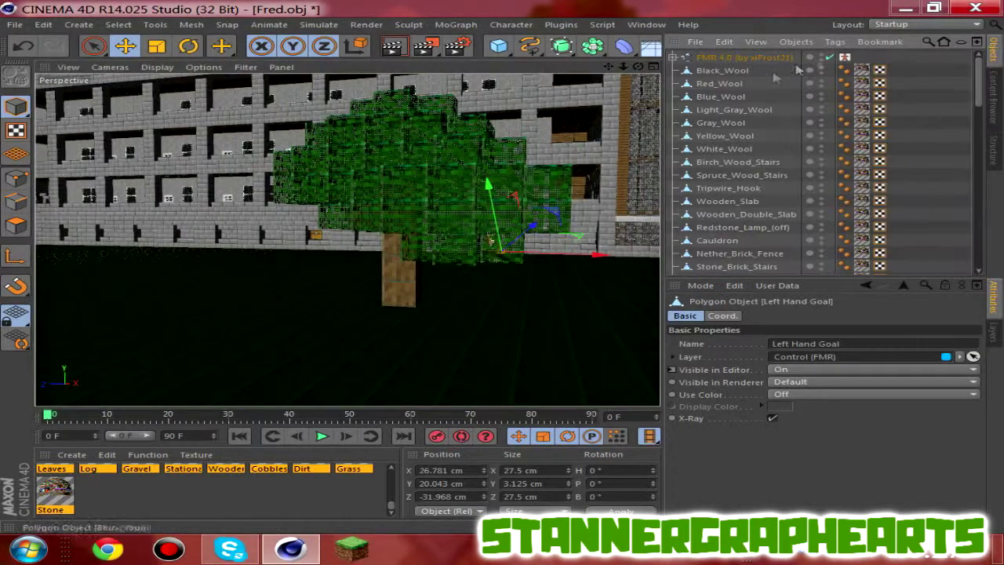
left_click(992, 96)
scroll(905, 166, "up", 10)
scroll(888, 162, "down", 10)
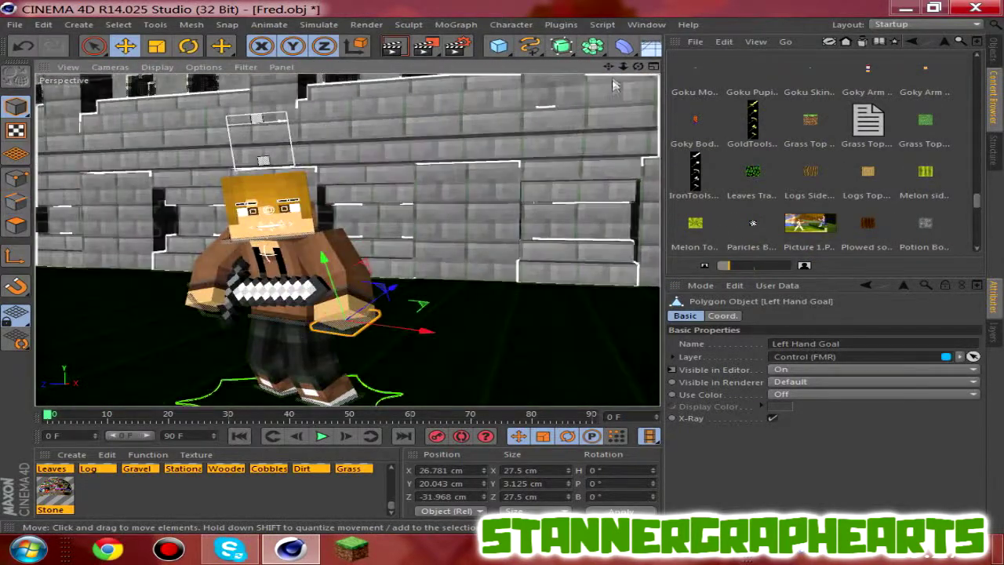
Step: Add the Lighting preset from the library's Buildings folder to the scene and show its coordinates
left_click_drag(609, 67, 619, 93)
left_click(912, 43)
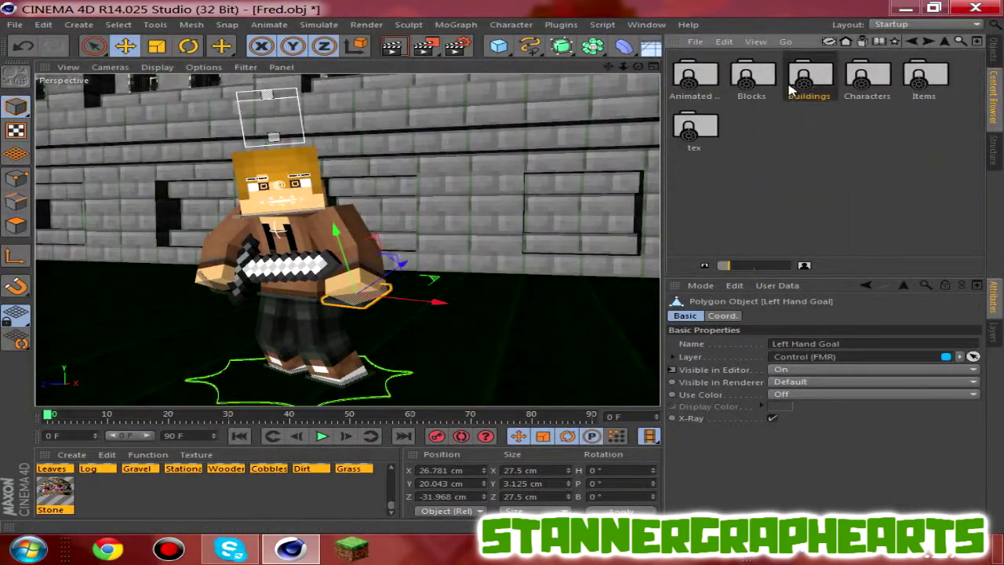
double_click(800, 78)
right_click(820, 171)
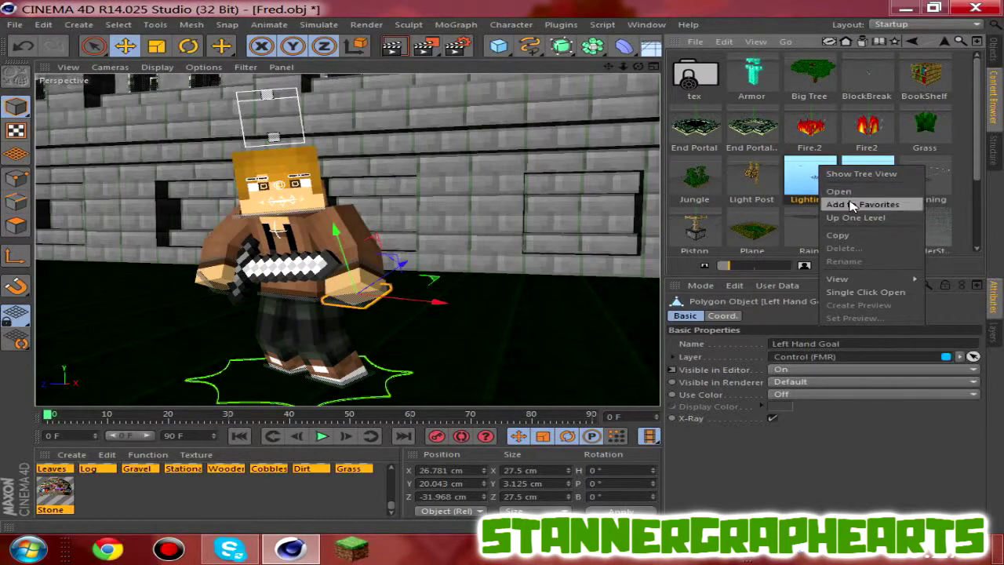
left_click(839, 191)
left_click(993, 56)
left_click(992, 99)
left_click(994, 59)
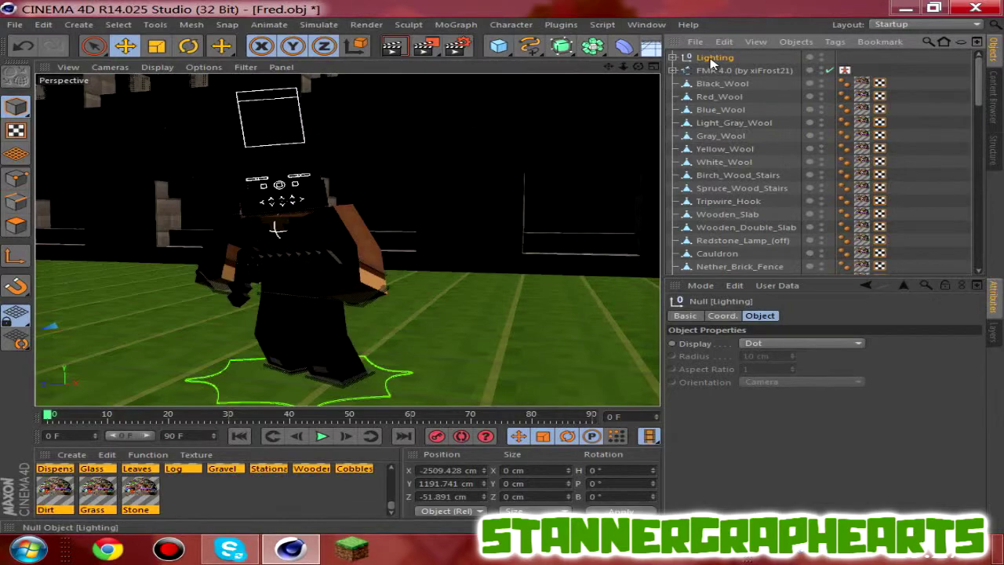
left_click(723, 315)
Step: Set the render output to 1280 × 720 pixels and the save format to PNG with an alpha channel
left_click(458, 46)
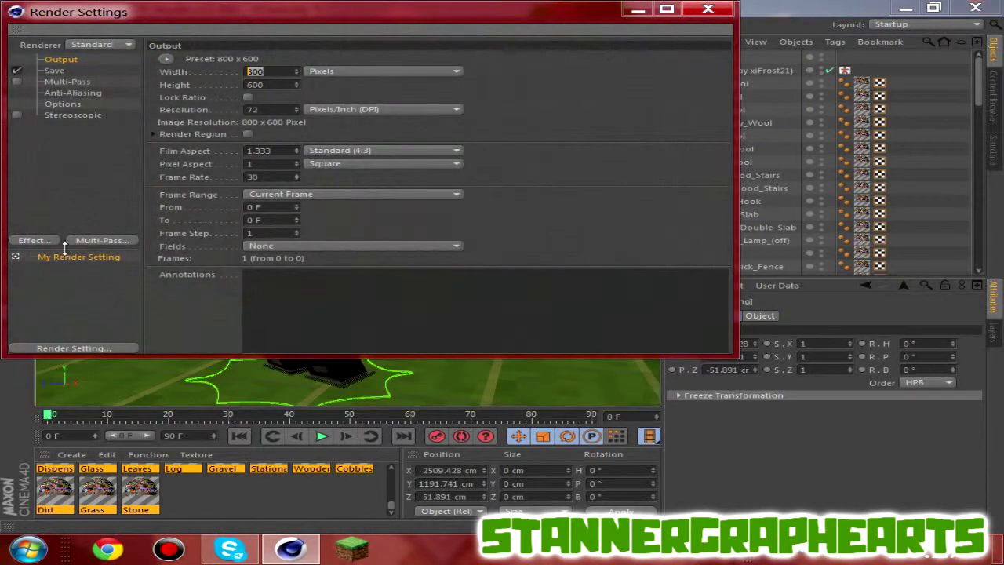
key("Tab")
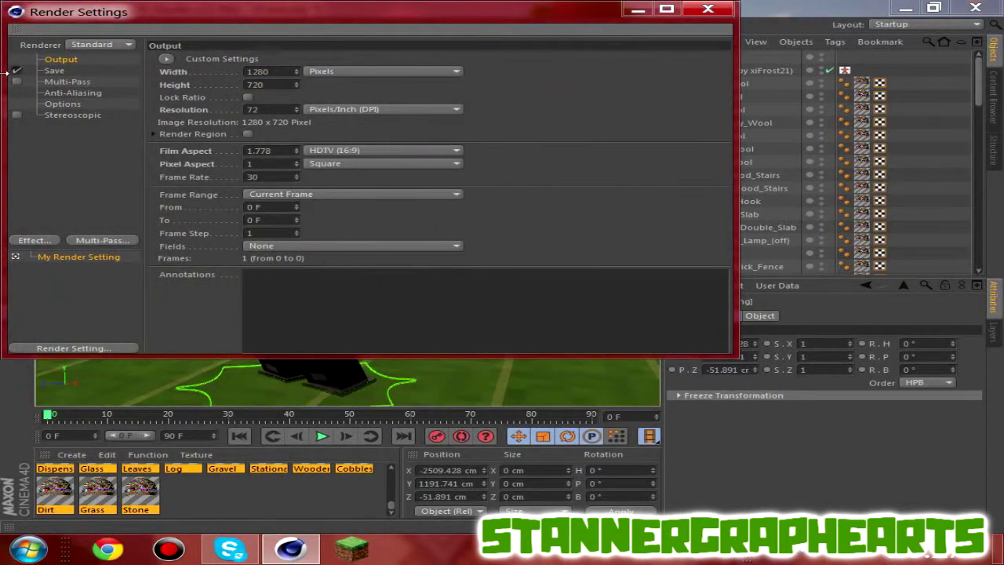
left_click(54, 70)
left_click(368, 95)
left_click(275, 225)
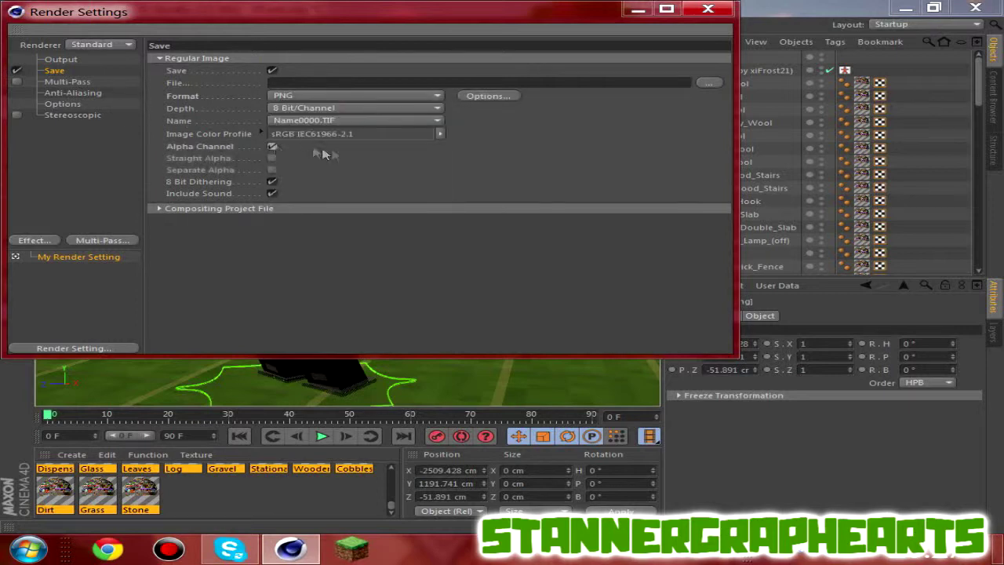
Step: Change the anti-aliasing mode in the render settings
left_click(72, 93)
left_click(306, 59)
left_click(298, 100)
Step: Add the Ambient Occlusion and Global Illumination effects and close the render settings
left_click(45, 241)
left_click(87, 249)
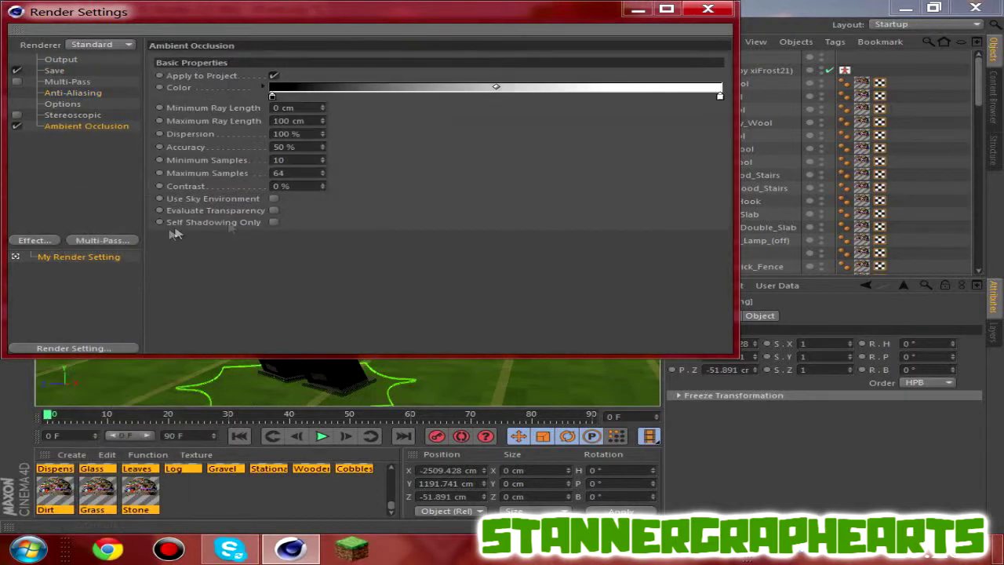
left_click(34, 240)
left_click(94, 324)
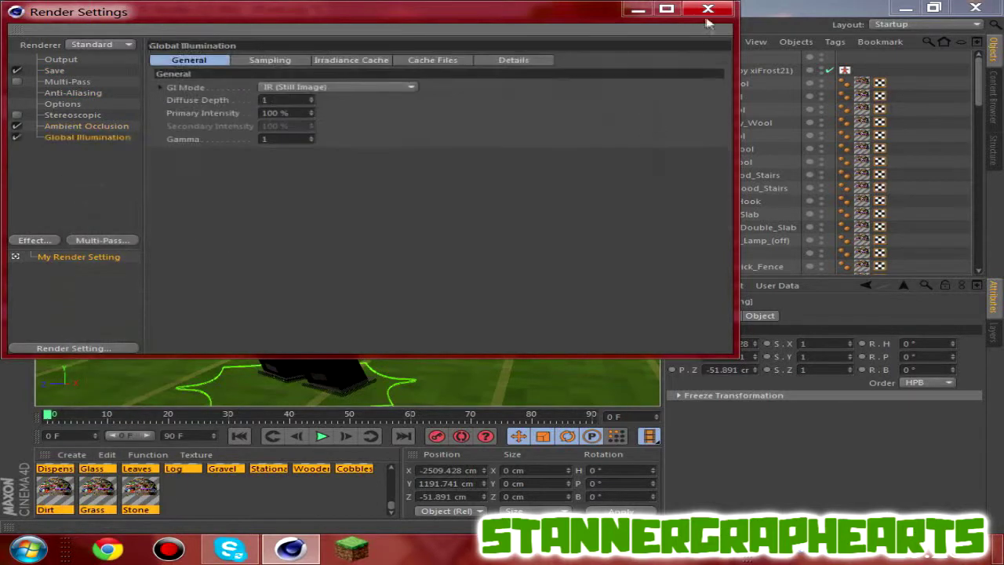
left_click(707, 9)
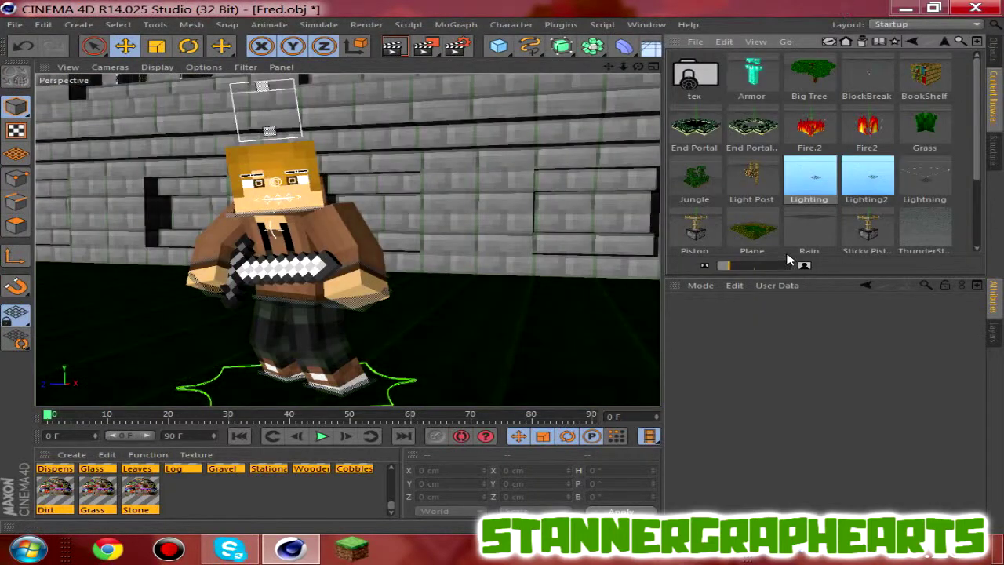
Step: Look through the library's Buildings and Characters folders for props to add to the scene
scroll(816, 231, "down", 4)
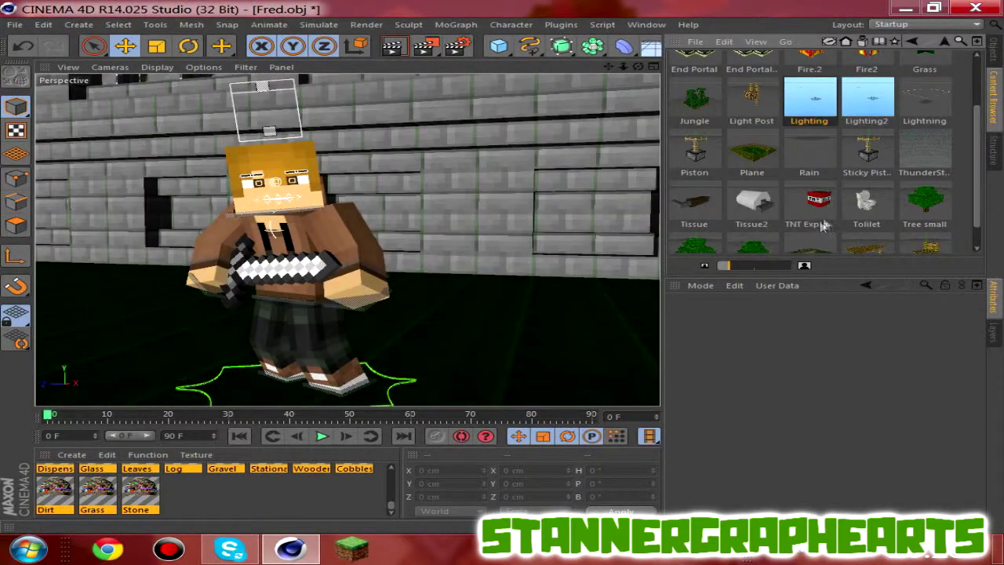
scroll(858, 207, "up", 4)
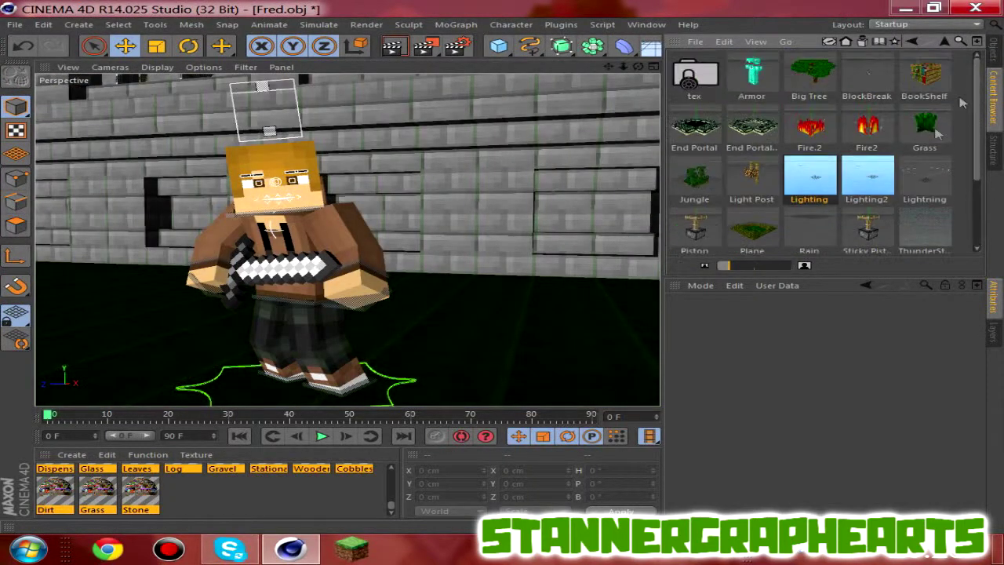
left_click(911, 42)
double_click(874, 91)
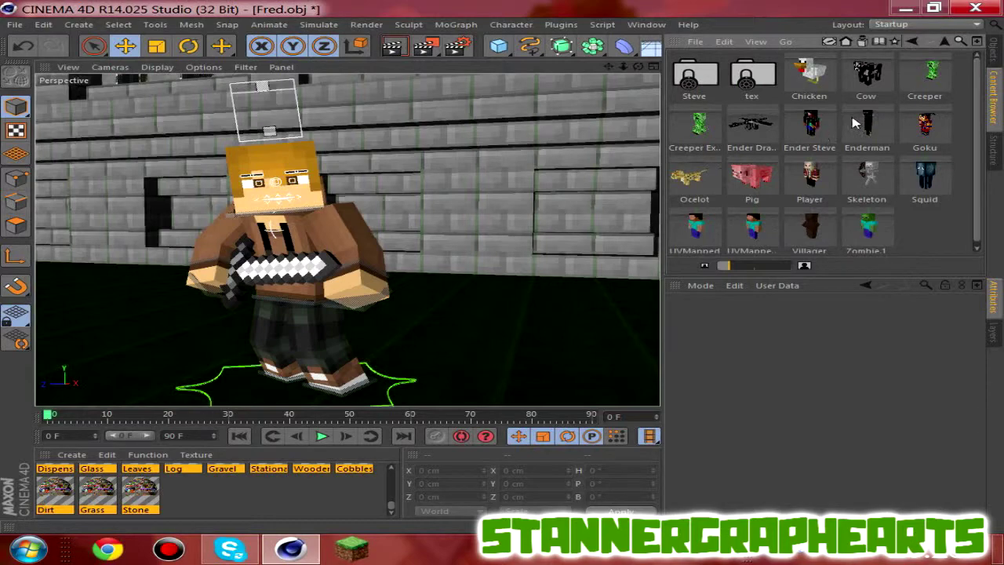
left_click(912, 42)
left_click(912, 43)
double_click(856, 141)
left_click(912, 43)
double_click(939, 132)
double_click(795, 89)
scroll(846, 86, "down", 4)
left_click(914, 44)
left_click(913, 44)
double_click(813, 126)
double_click(775, 77)
scroll(842, 123, "down", 4)
left_click(912, 42)
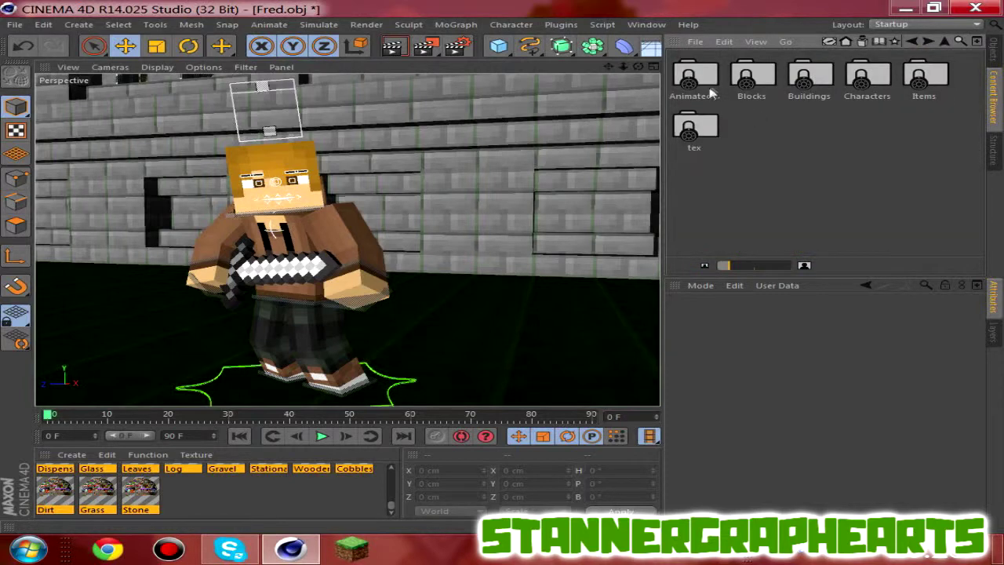
Step: Look through the library's Items folder and its Other subfolder for usable props
double_click(946, 76)
left_click(912, 42)
double_click(706, 128)
scroll(707, 128, "down", 8)
left_click(944, 42)
left_click(944, 42)
double_click(708, 175)
left_click(944, 42)
double_click(815, 127)
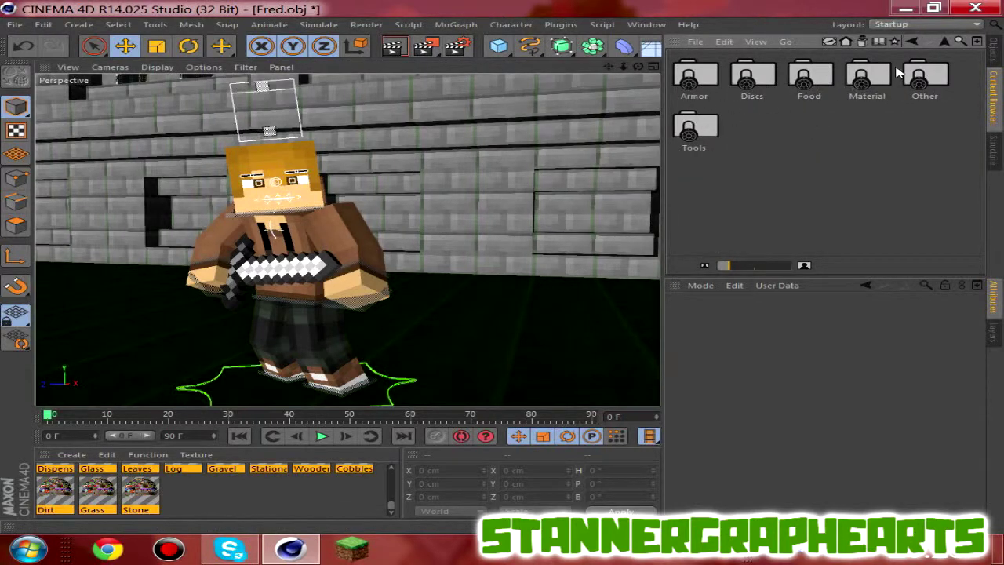
double_click(921, 76)
scroll(851, 135, "down", 5)
Step: Examine the remaining library folders, including the one with the chair, party hat and present
left_click(912, 42)
left_click(911, 42)
left_click(911, 42)
left_click(912, 43)
double_click(808, 129)
left_click(944, 42)
double_click(859, 131)
left_click(944, 42)
double_click(758, 121)
double_click(755, 89)
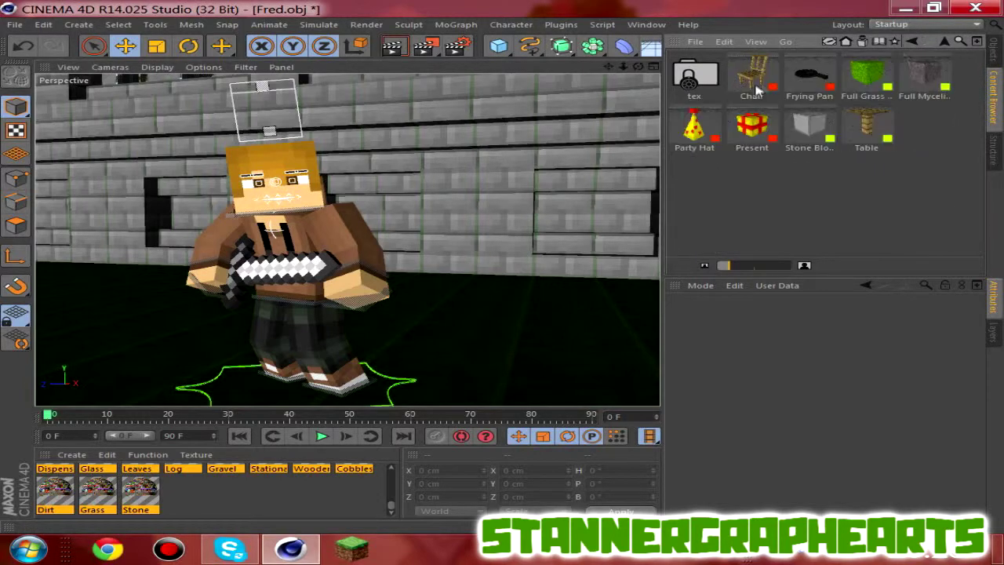
Step: Recheck the library's Animated, Buildings, Characters and Items folders for a suitable prop
left_click(913, 42)
double_click(788, 83)
left_click(916, 43)
double_click(707, 75)
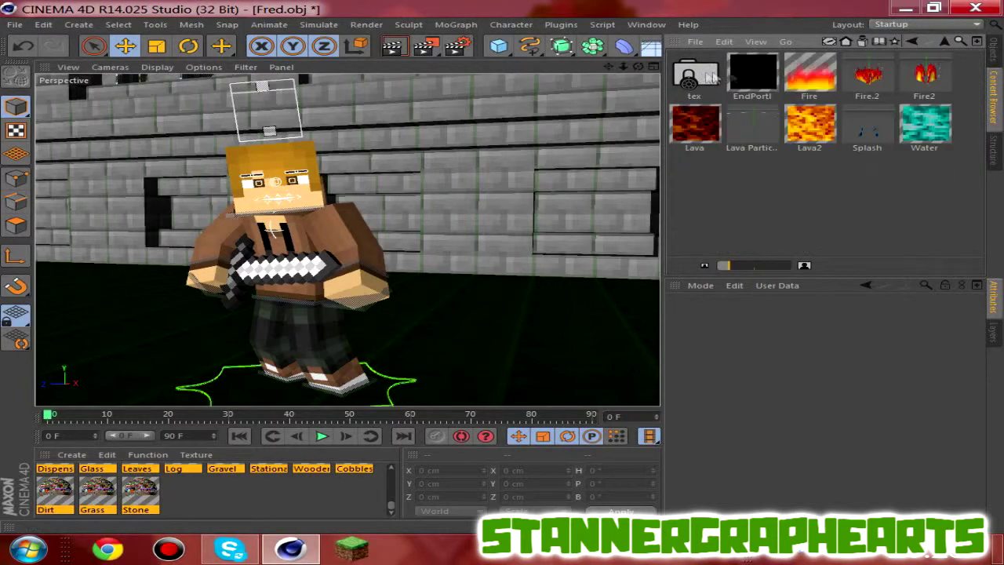
left_click(912, 42)
double_click(813, 71)
left_click(909, 43)
double_click(860, 78)
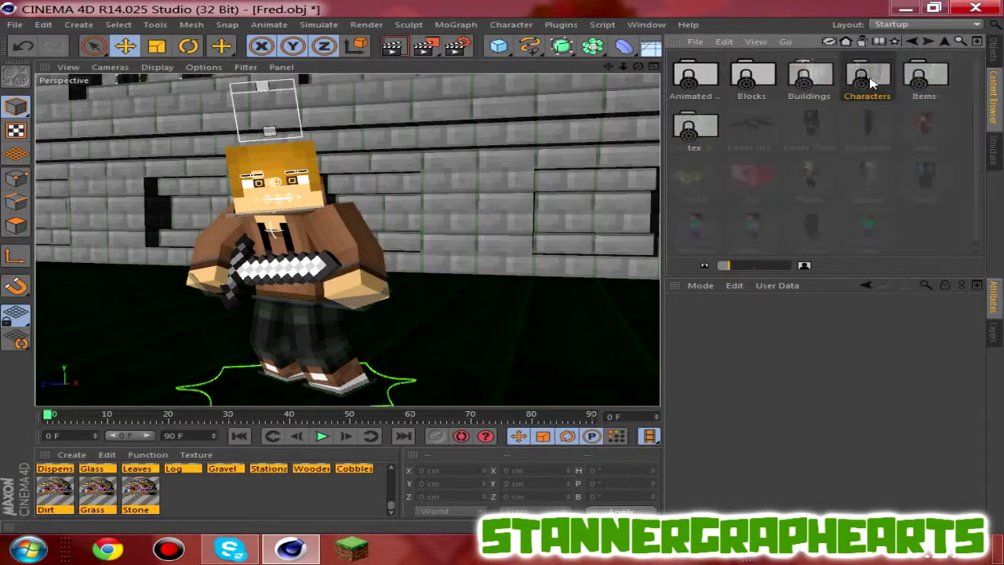
left_click(909, 44)
double_click(911, 86)
left_click(907, 43)
Step: Add the Grass object from the library's Buildings folder to the scene
double_click(819, 90)
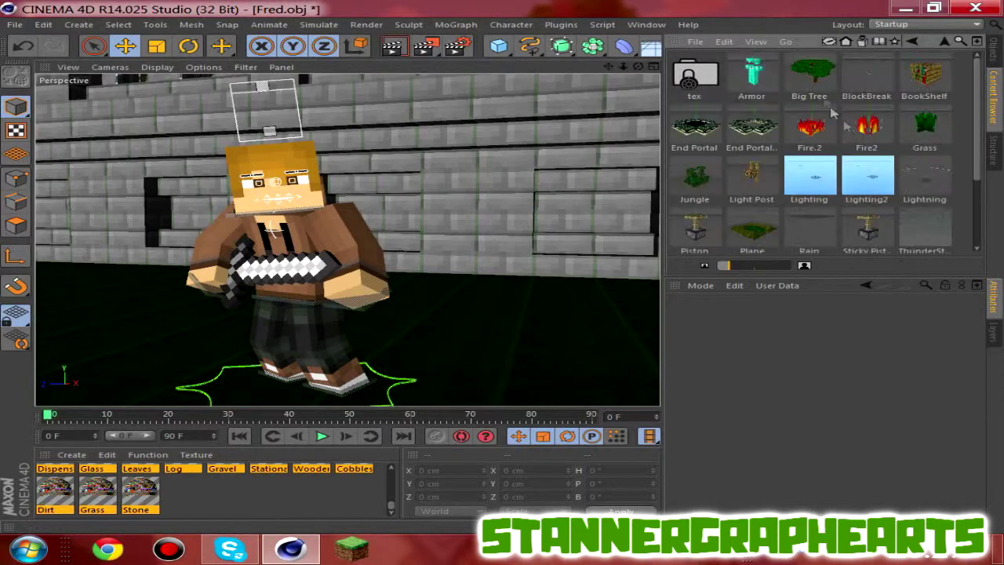
scroll(847, 146, "down", 4)
scroll(855, 147, "up", 4)
scroll(926, 134, "down", 4)
double_click(810, 226)
scroll(537, 330, "down", 8)
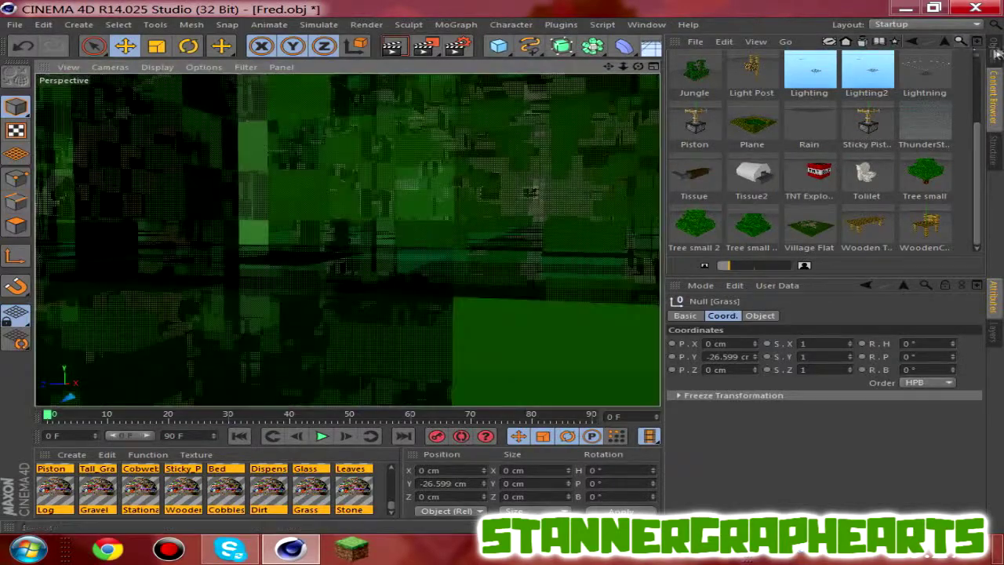
Step: Move the grass across the map toward the building, to about X 5135, Y 2326, Z -4085 cm
left_click(992, 50)
scroll(479, 171, "down", 12)
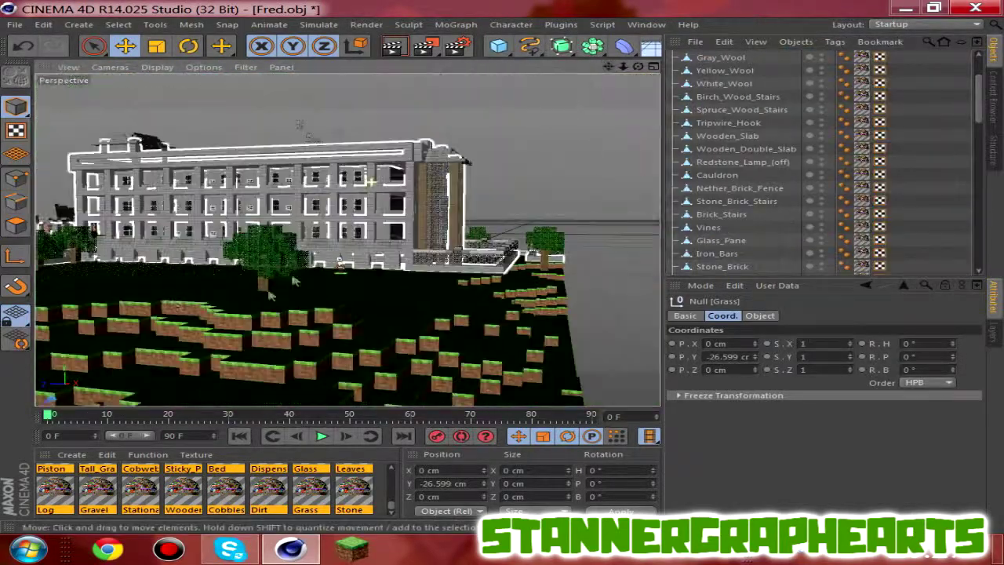
scroll(289, 264, "down", 5)
left_click_drag(125, 369, 295, 232)
scroll(274, 275, "up", 5)
left_click_drag(307, 257, 162, 265)
left_click_drag(82, 265, 263, 268)
left_click_drag(311, 210, 311, 239)
scroll(282, 302, "up", 2)
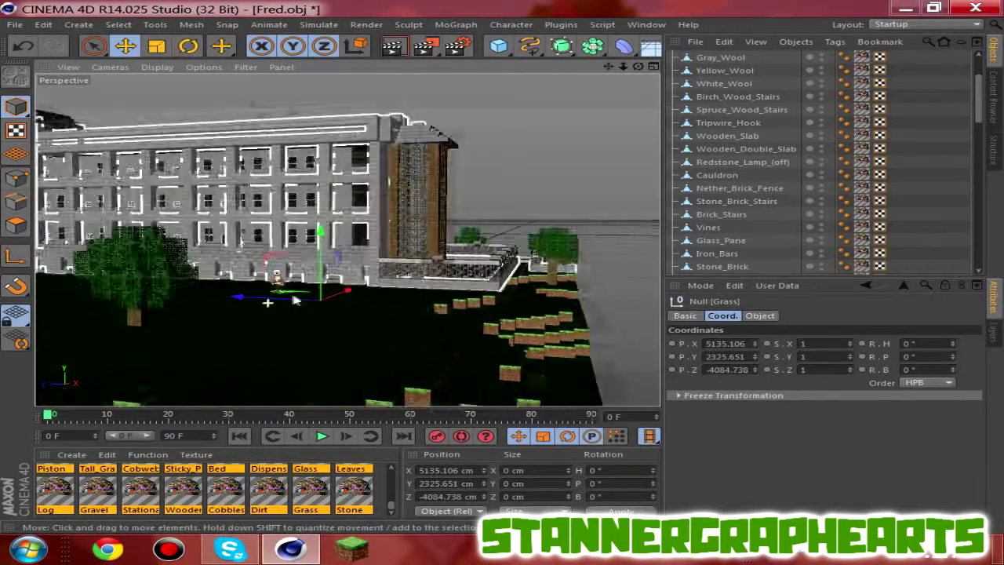
Step: Position the grass beside the character at about X 242, Y 3375, Z -5757 cm and scale it down
scroll(284, 304, "up", 4)
left_click_drag(372, 298, 210, 349)
left_click_drag(172, 302, 170, 191)
left_click_drag(220, 258, 121, 269)
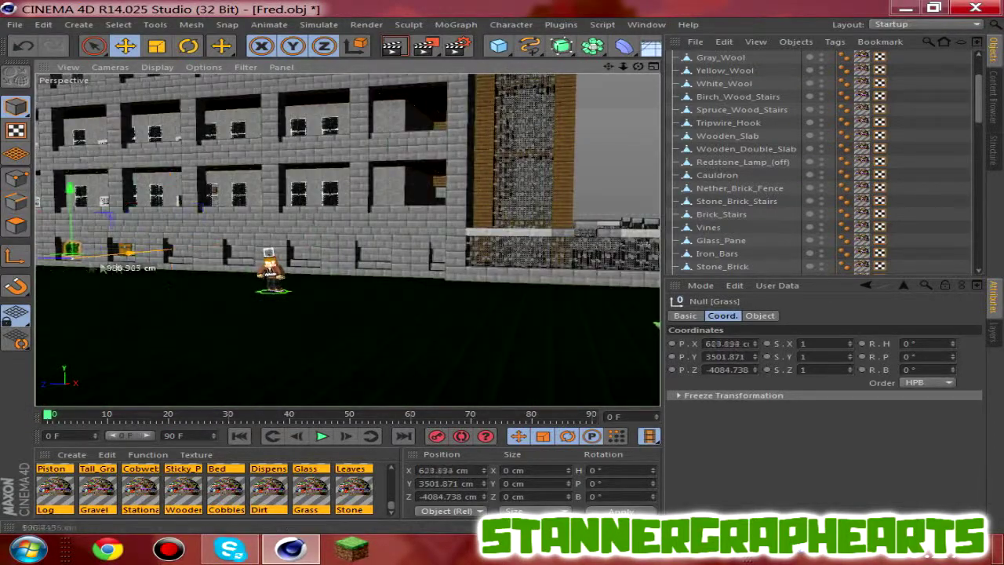
left_click_drag(347, 270, 347, 275)
scroll(302, 283, "up", 4)
left_click_drag(480, 284, 374, 312)
scroll(294, 286, "up", 4)
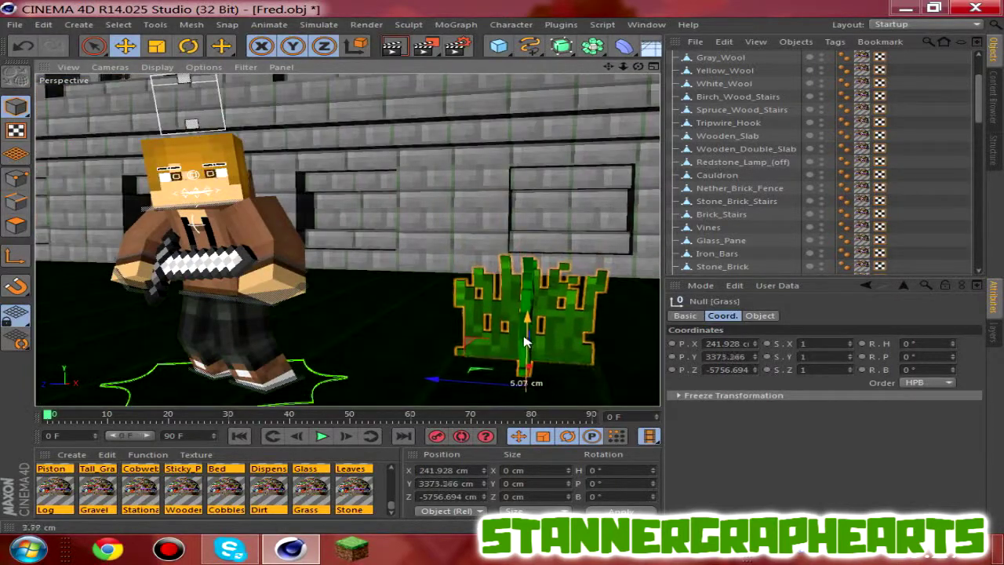
left_click(155, 49)
left_click_drag(547, 309, 543, 309)
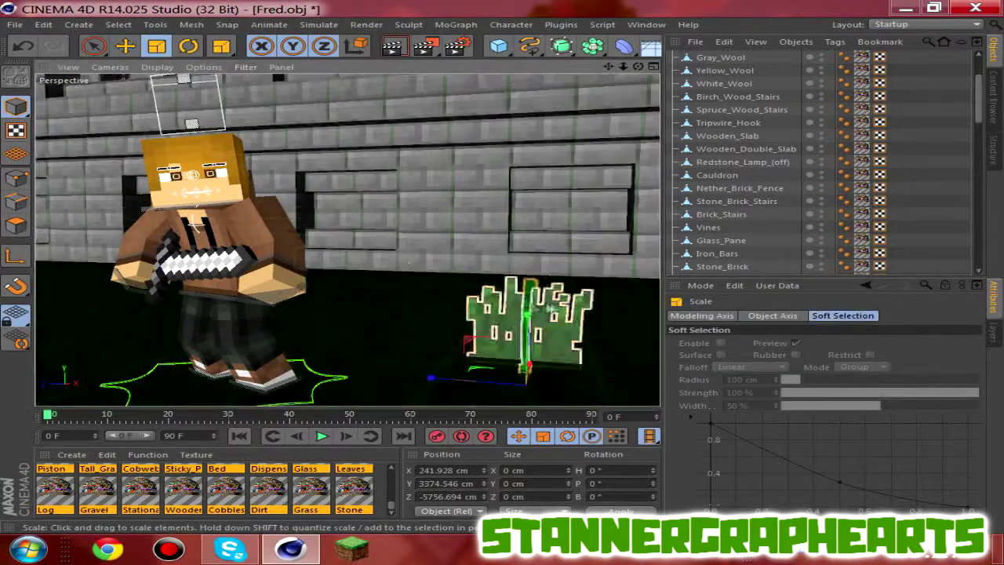
Step: Delete the misplaced grass copy and spread duplicates of the clump between the original and the character
key("e")
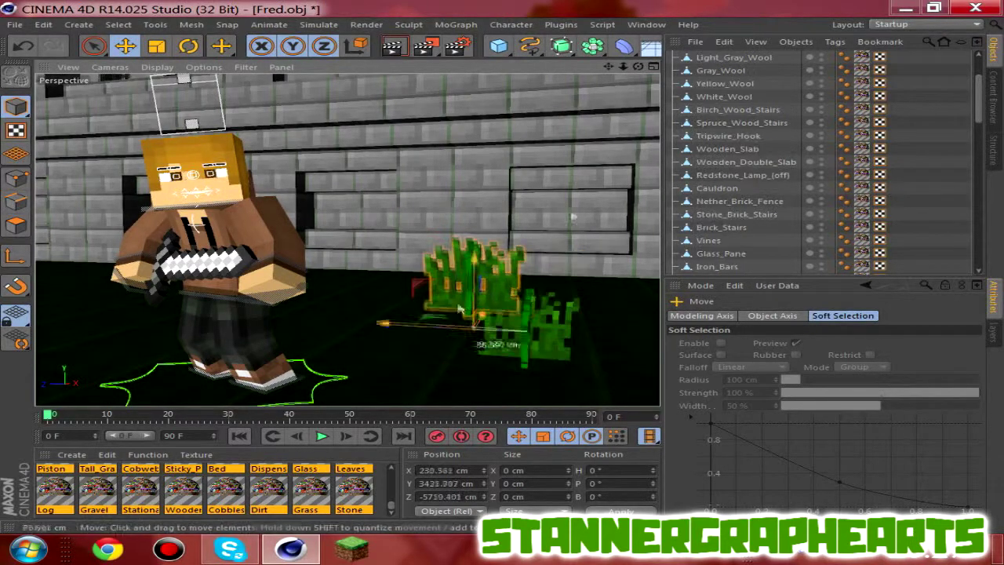
scroll(735, 63, "up", 2)
left_click(735, 62)
key("Delete")
left_click(533, 327)
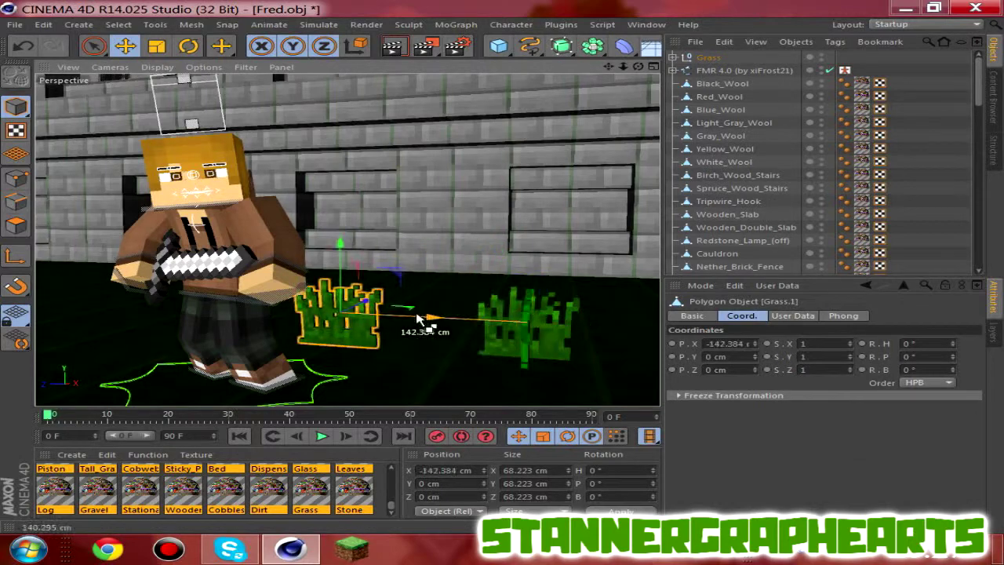
left_click_drag(424, 287, 420, 287)
Step: Delete the Grass object with all its clumps from the scene
left_click(723, 73)
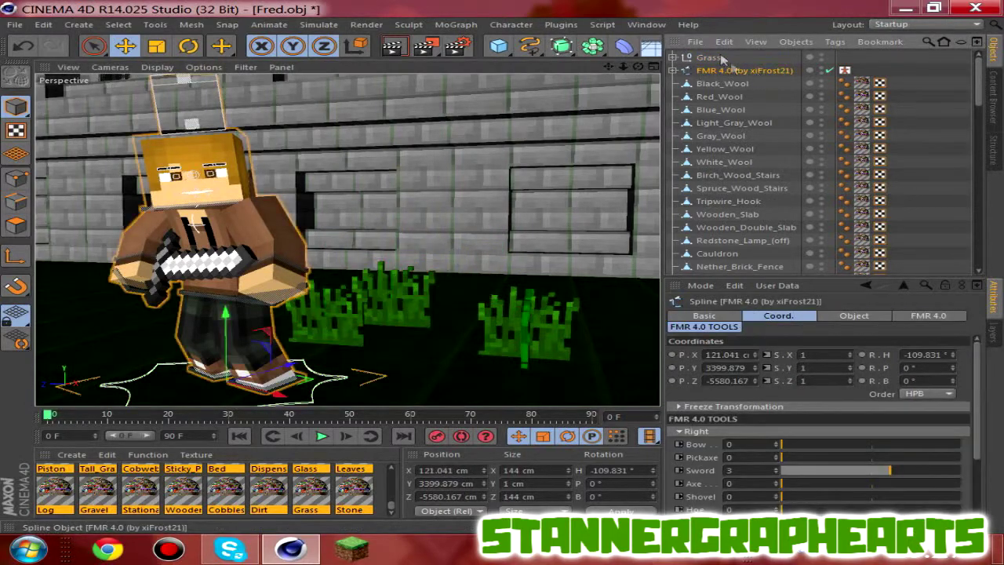
left_click(715, 58)
key("Delete")
Step: Add a fresh Grass object from the library's Buildings folder to the scene
left_click(993, 150)
left_click(992, 93)
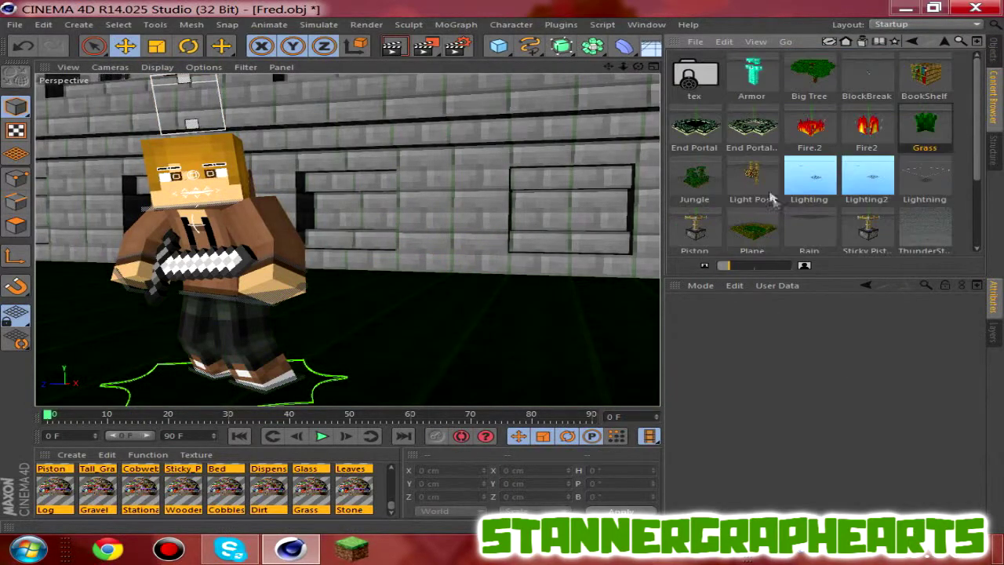
right_click(944, 128)
left_click(882, 157)
scroll(765, 186, "down", 3)
scroll(494, 210, "down", 8)
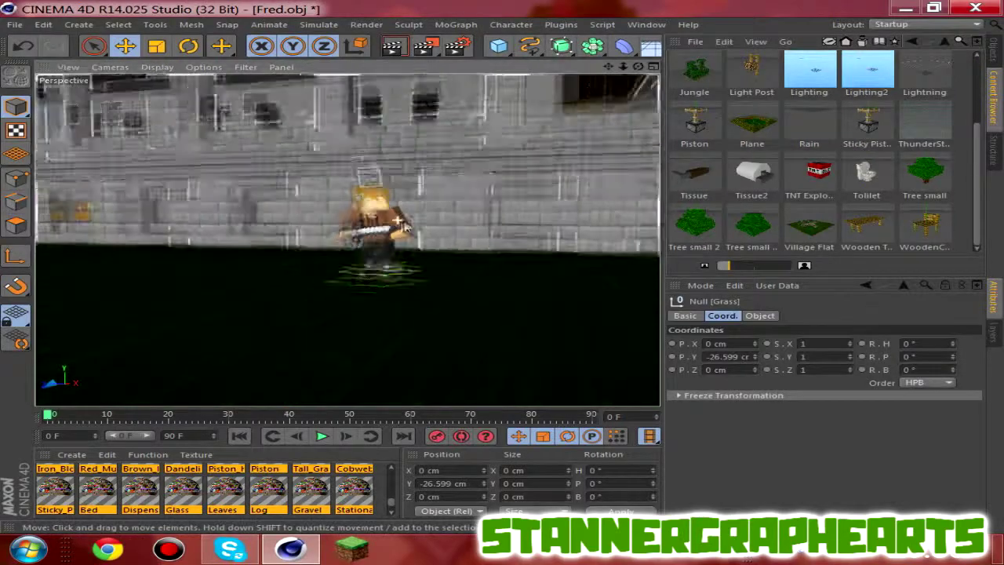
Step: Move the new grass horizontally across the map to about X 9532 cm and Z -1241 cm
scroll(495, 212, "down", 10)
left_click_drag(394, 302, 390, 181, "alt")
scroll(390, 181, "down", 2)
left_click_drag(414, 213, 649, 146)
left_click_drag(571, 156, 618, 161)
scroll(639, 78, "up", 8)
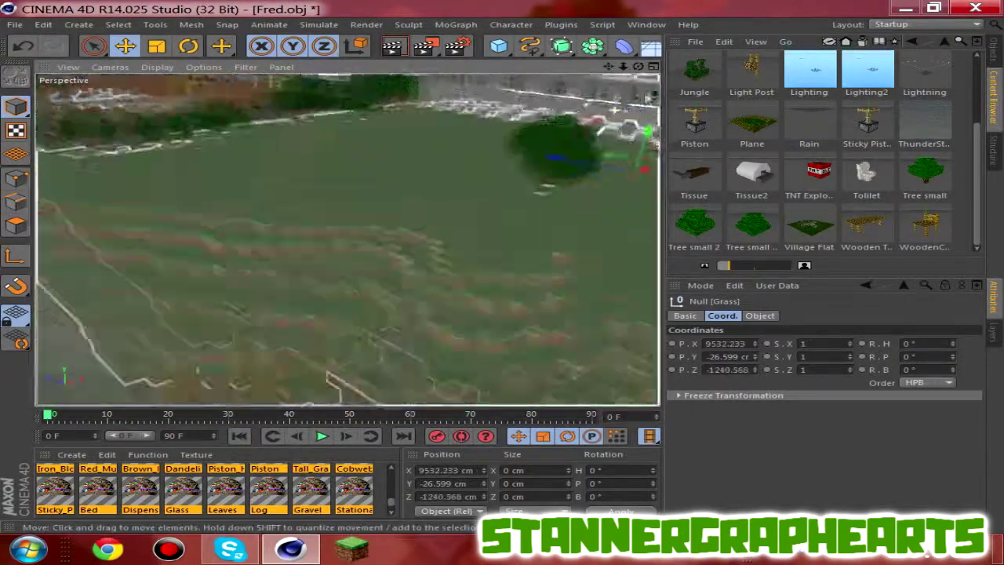
Step: Place the grass on the ground near the character, at about X 499, Y 3354, Z -5148 cm
left_click_drag(638, 68, 506, 227)
scroll(479, 186, "up", 6)
left_click_drag(264, 218, 431, 346)
left_click_drag(443, 293, 139, 105)
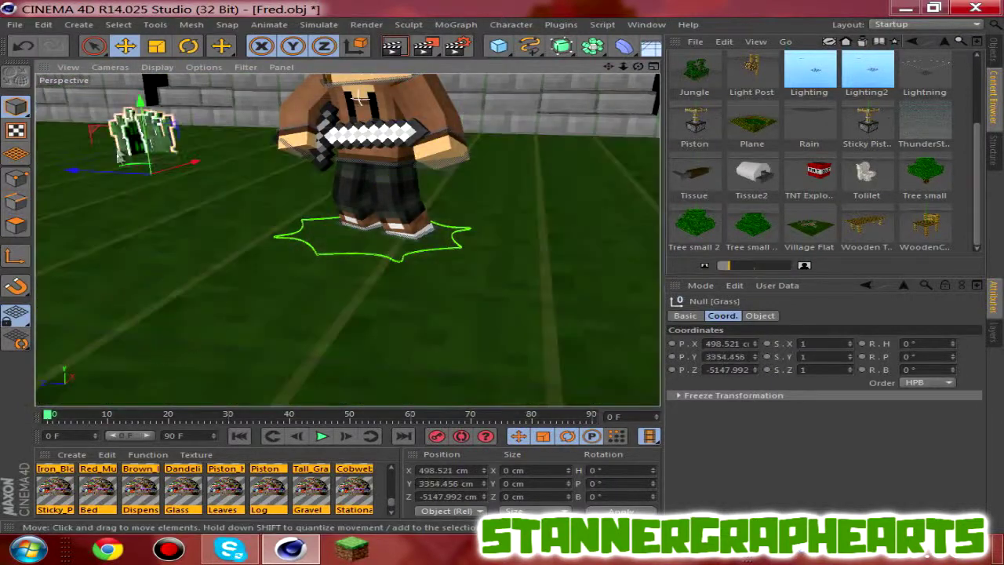
Step: Duplicate the grass clump on both sides of the character, with one copy at about X 120, Y 3376, Z -5390 cm
left_click_drag(145, 159, 154, 149)
left_click_drag(610, 66, 632, 53)
left_click_drag(143, 260, 108, 313, "ctrl")
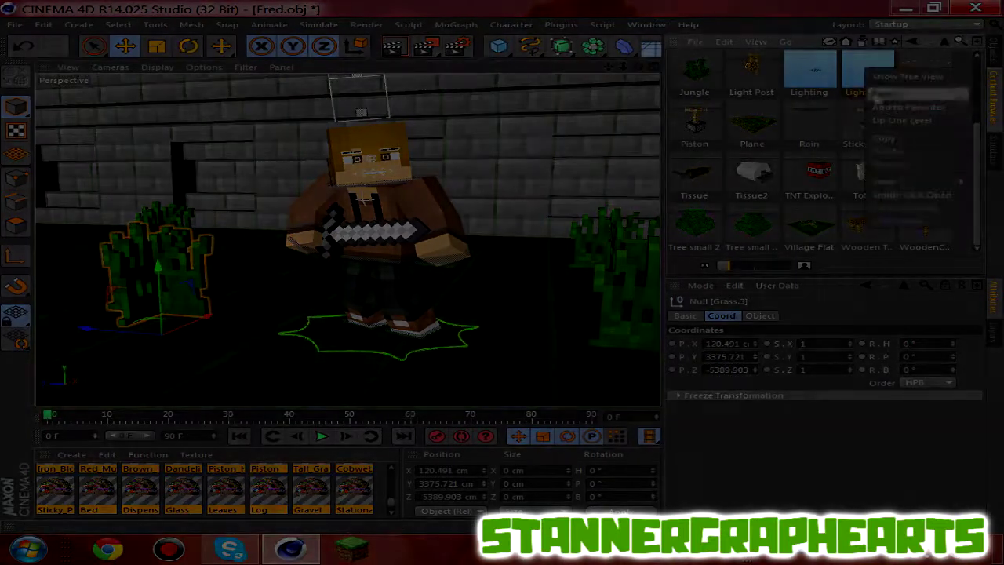